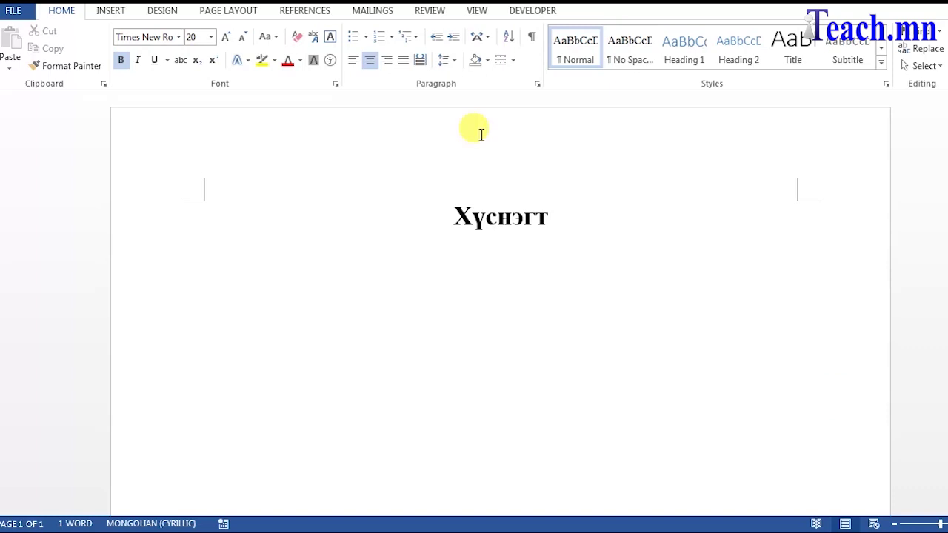
Insert a table with four columns and four rows below the heading
{"action": "left_click", "coordinate": [107, 13]}
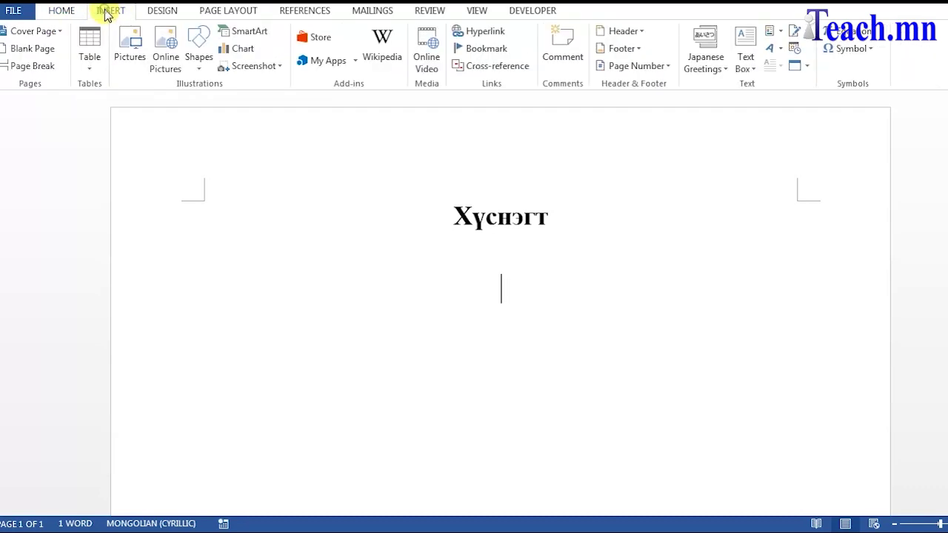
{"action": "left_click", "coordinate": [92, 73]}
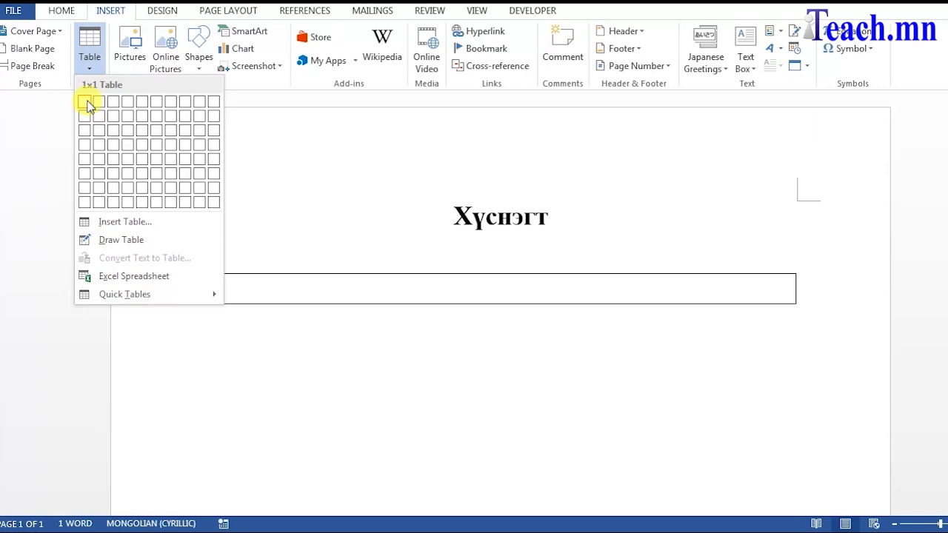
{"action": "left_click", "coordinate": [127, 151]}
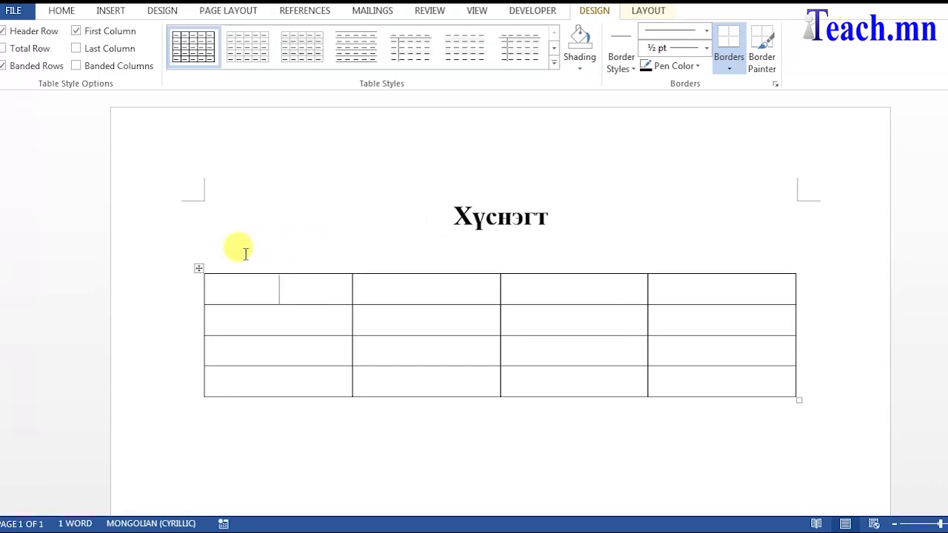
Select the entire four-by-four table and delete it
{"action": "left_click", "coordinate": [198, 267]}
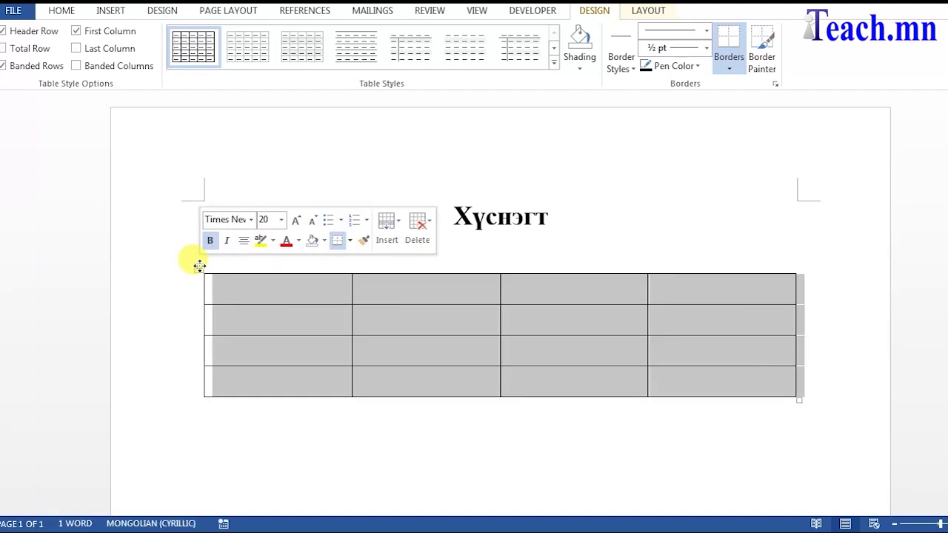
{"action": "left_click", "coordinate": [316, 391]}
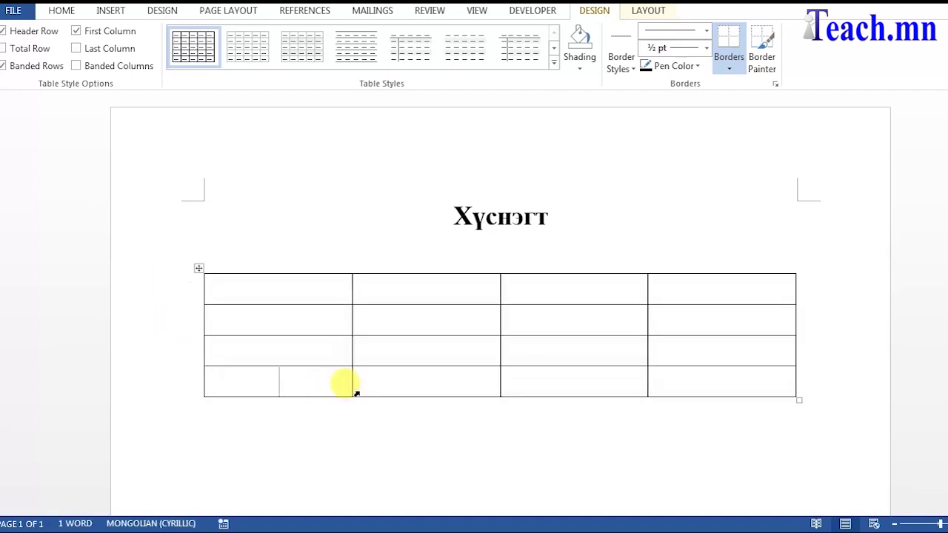
{"action": "left_click", "coordinate": [198, 267]}
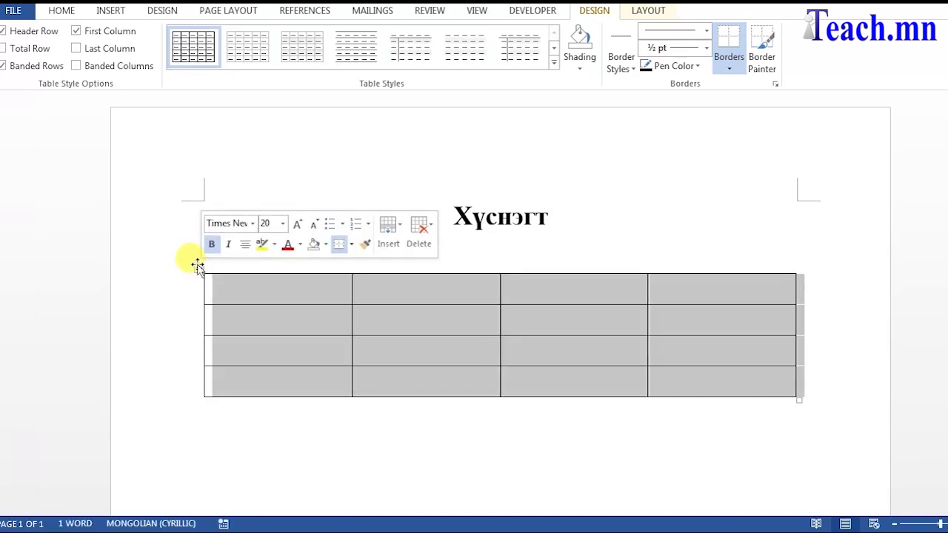
{"action": "left_click", "coordinate": [420, 231]}
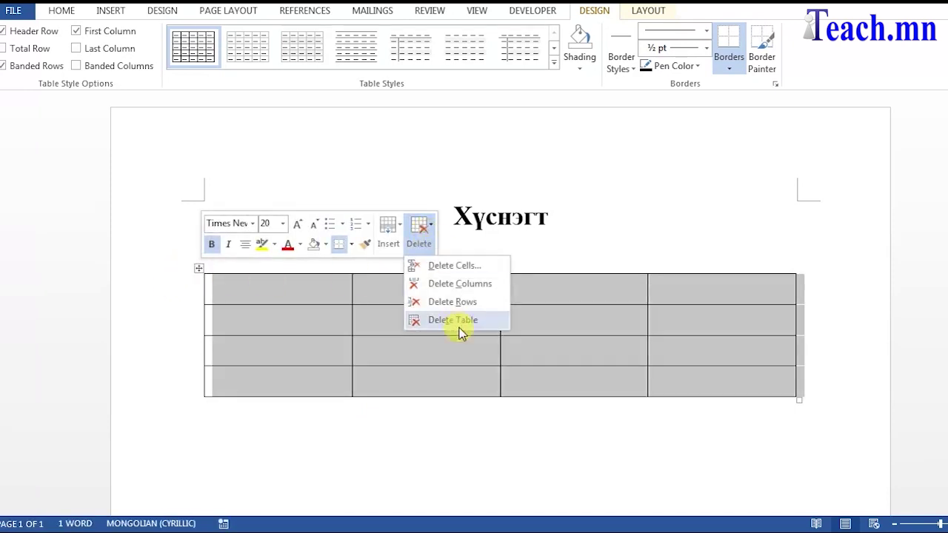
{"action": "left_click", "coordinate": [467, 326]}
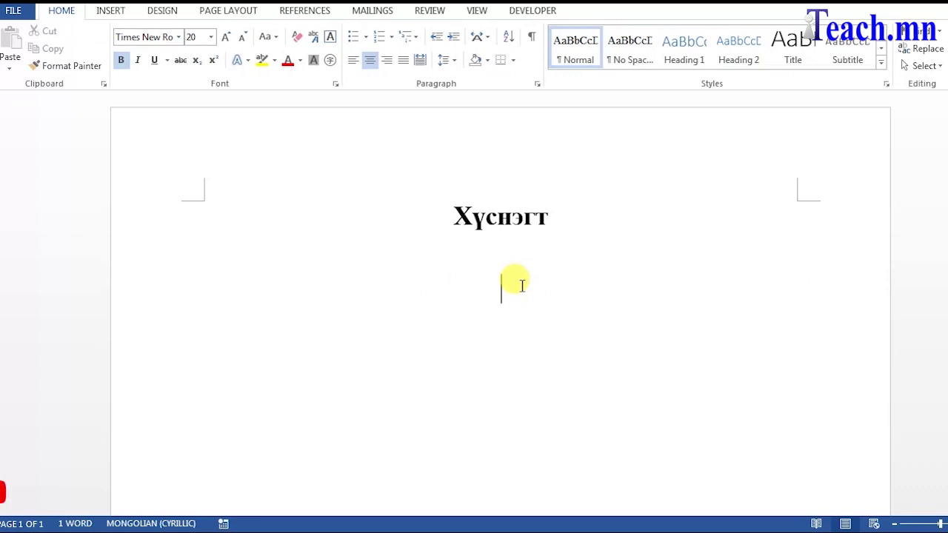
Draw a table frame about 11.7 cm wide and 3.9 cm high below the heading, with two full-height vertical dividers near its left edge
{"action": "left_click", "coordinate": [106, 12]}
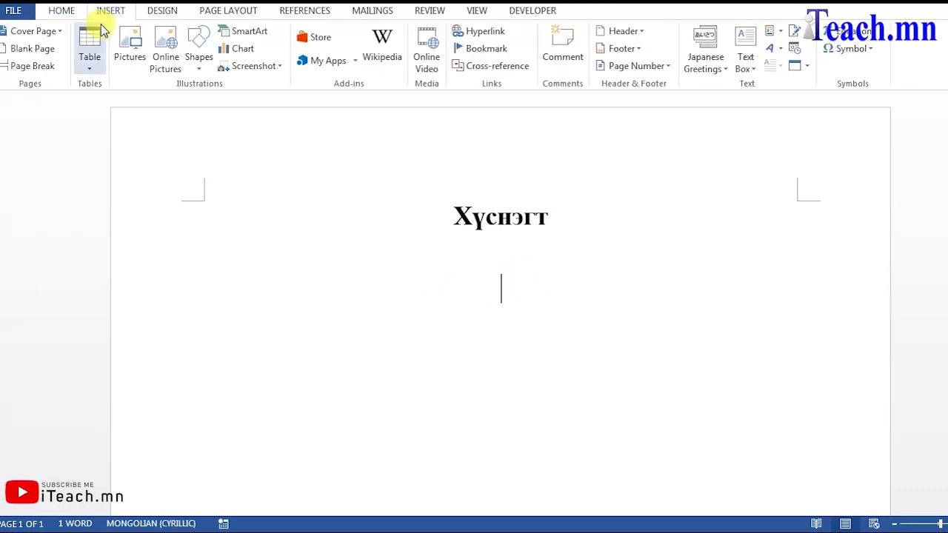
{"action": "left_click", "coordinate": [89, 59]}
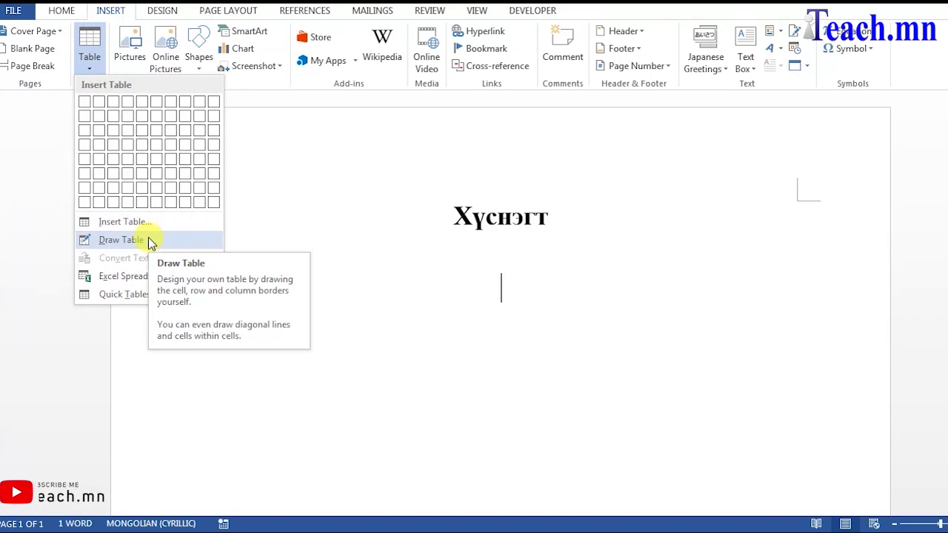
{"action": "left_click", "coordinate": [126, 240]}
{"action": "left_click_drag", "start_coordinate": [293, 260], "coordinate": [730, 397]}
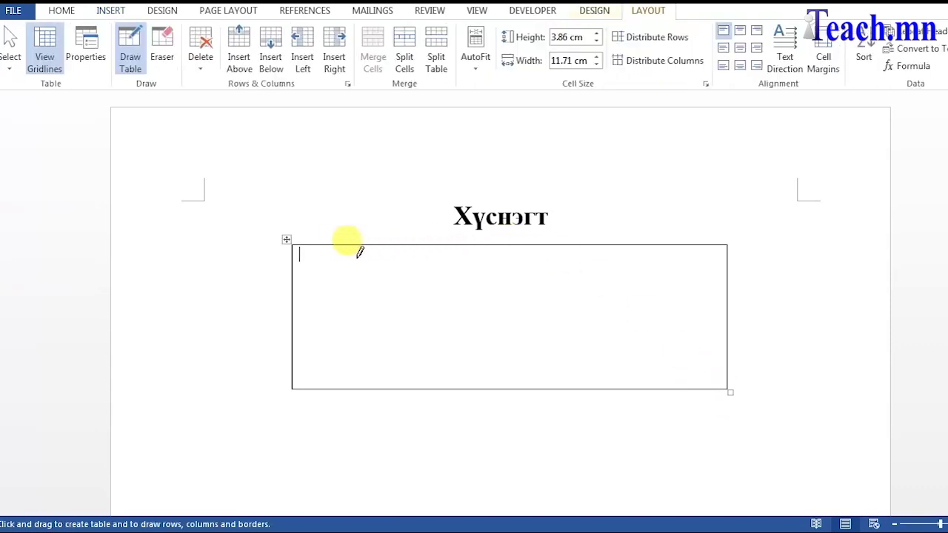
{"action": "left_click_drag", "start_coordinate": [342, 245], "coordinate": [342, 386]}
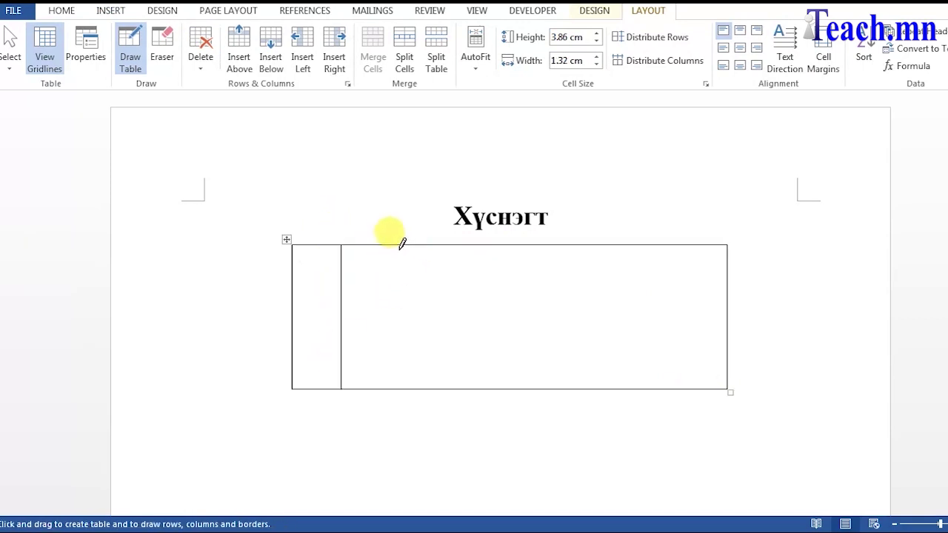
{"action": "left_click_drag", "start_coordinate": [387, 246], "coordinate": [387, 387]}
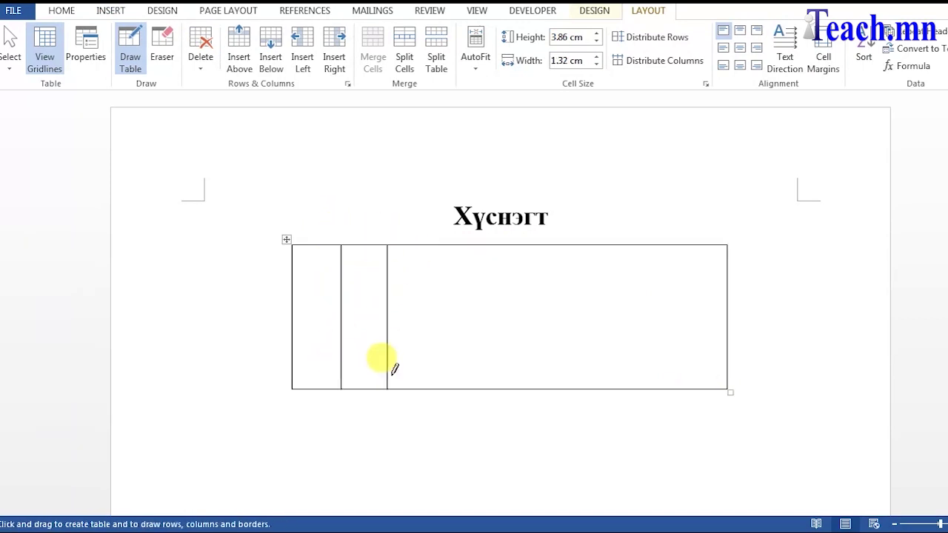
Draw a horizontal divider across the table's middle, five vertical dividers in the wide upper cell and one in the wide lower cell
{"action": "mouse_move", "coordinate": [297, 317]}
{"action": "left_mouse_down"}
{"action": "mouse_move", "coordinate": [319, 308]}
{"action": "mouse_move", "coordinate": [680, 300]}
{"action": "left_mouse_up"}
{"action": "left_click_drag", "start_coordinate": [643, 245], "coordinate": [643, 317]}
{"action": "left_click_drag", "start_coordinate": [523, 245], "coordinate": [525, 316]}
{"action": "mouse_move", "coordinate": [459, 245]}
{"action": "left_mouse_down"}
{"action": "mouse_move", "coordinate": [459, 236]}
{"action": "mouse_move", "coordinate": [457, 317]}
{"action": "left_mouse_up"}
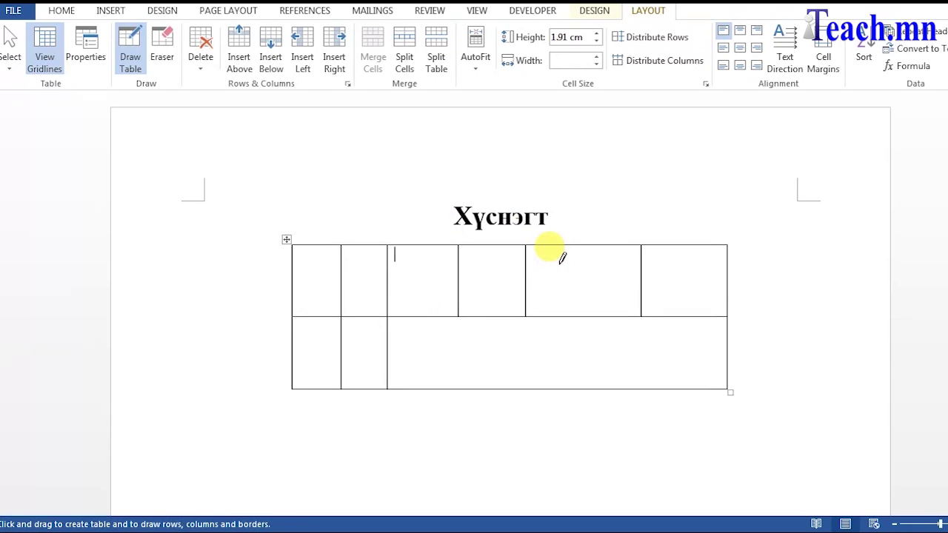
{"action": "left_click_drag", "start_coordinate": [590, 248], "coordinate": [591, 315]}
{"action": "left_click_drag", "start_coordinate": [687, 245], "coordinate": [685, 317]}
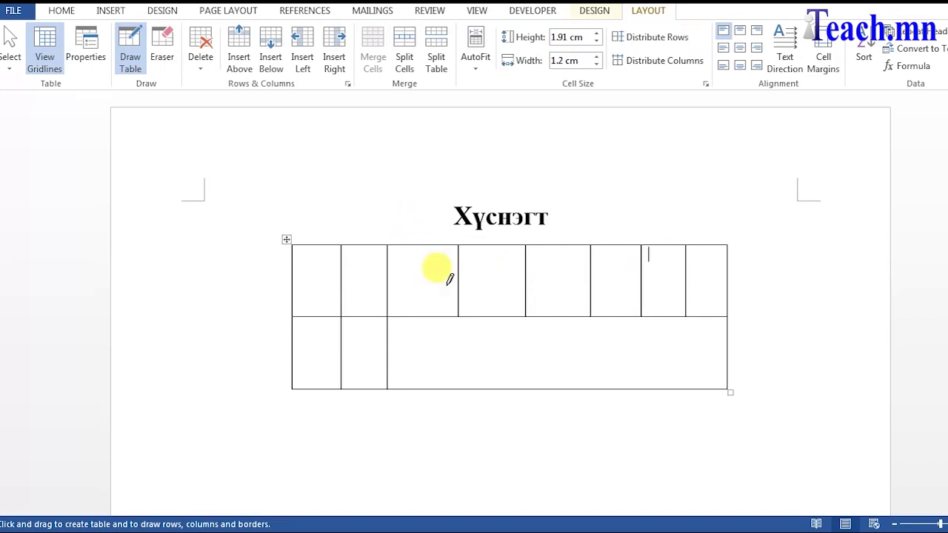
{"action": "left_click_drag", "start_coordinate": [491, 318], "coordinate": [493, 365]}
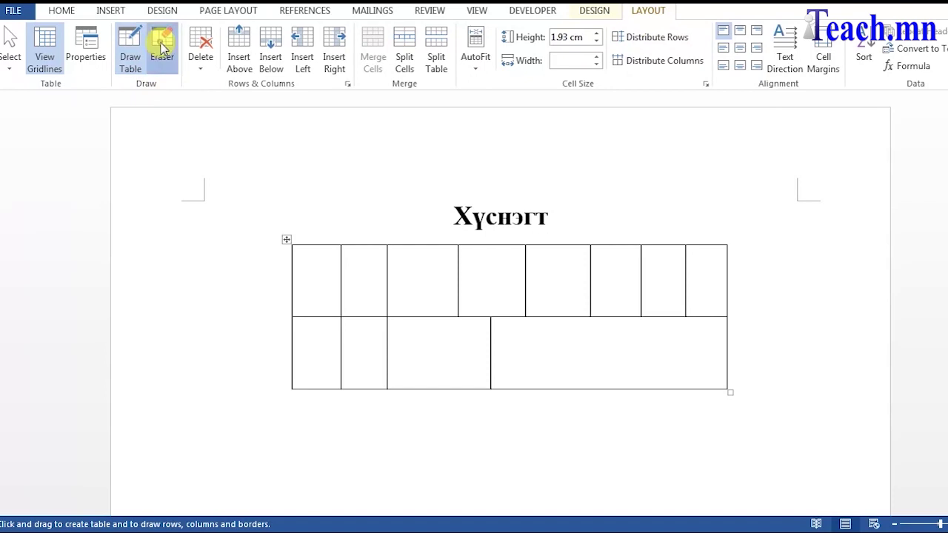
Erase the first two vertical dividers of the upper row and several segments of the horizontal divider
{"action": "left_click", "coordinate": [162, 52]}
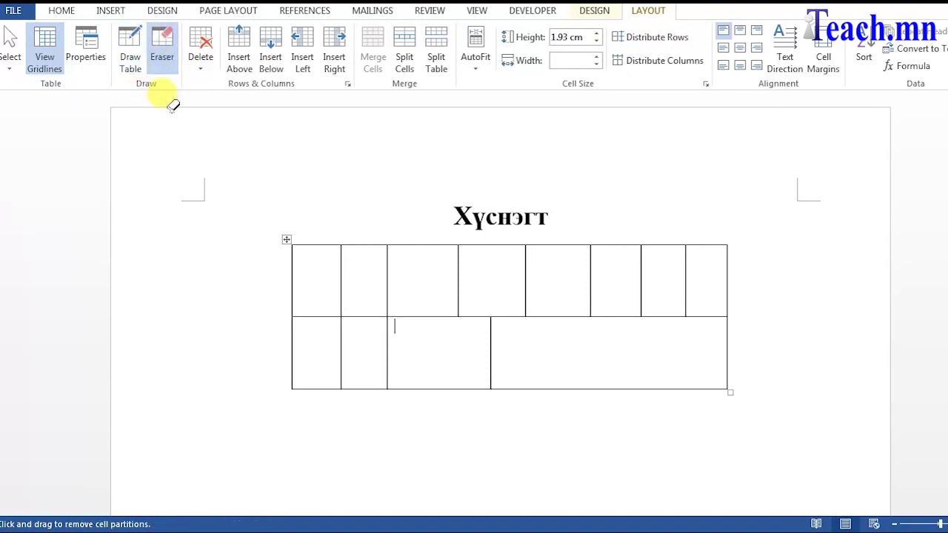
{"action": "left_click", "coordinate": [386, 285]}
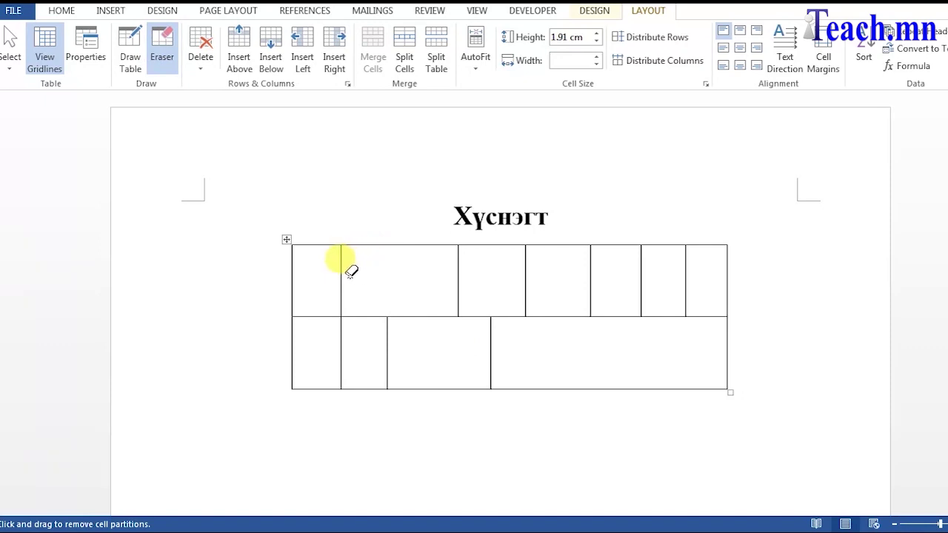
{"action": "left_click", "coordinate": [330, 316]}
{"action": "left_click", "coordinate": [568, 314]}
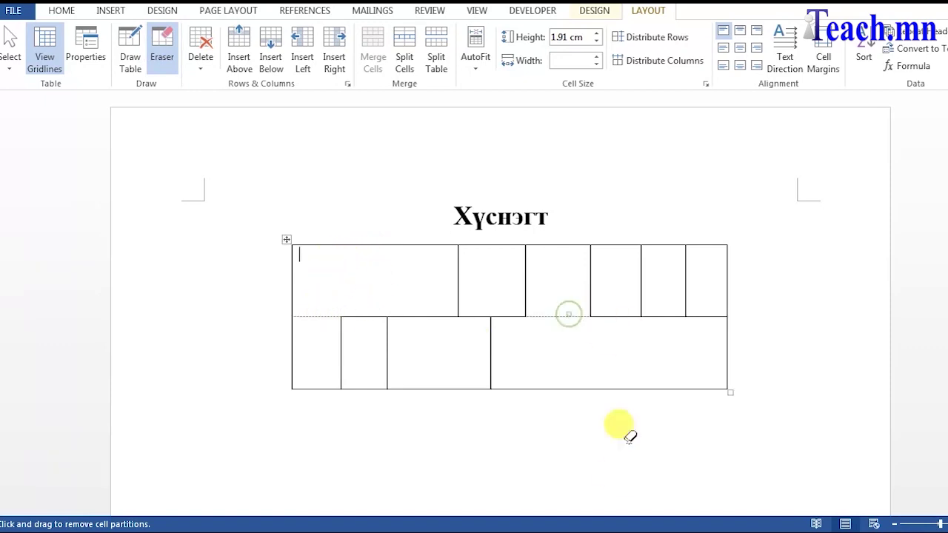
{"action": "left_click", "coordinate": [661, 314]}
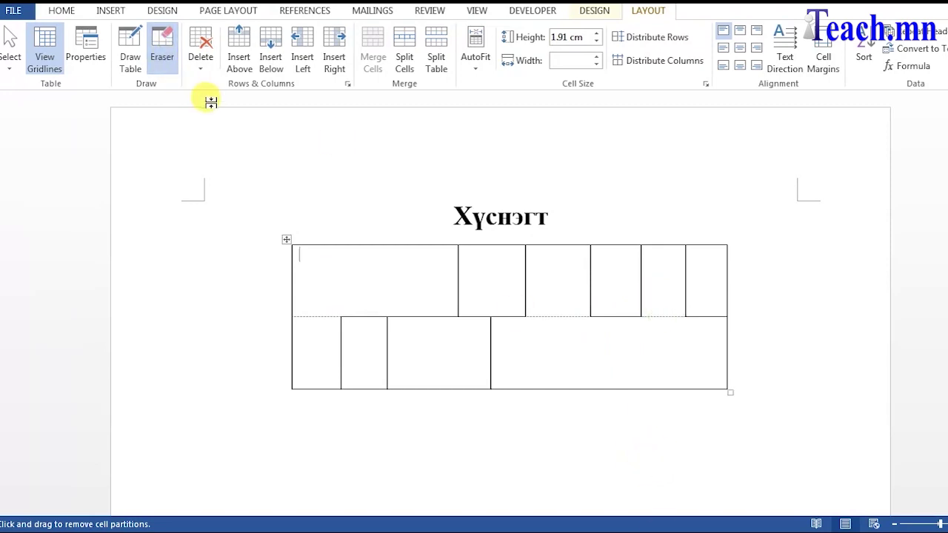
Redraw the erased horizontal divider and two vertical dividers in the upper row's first cell, ending table drawing
{"action": "left_click", "coordinate": [134, 50]}
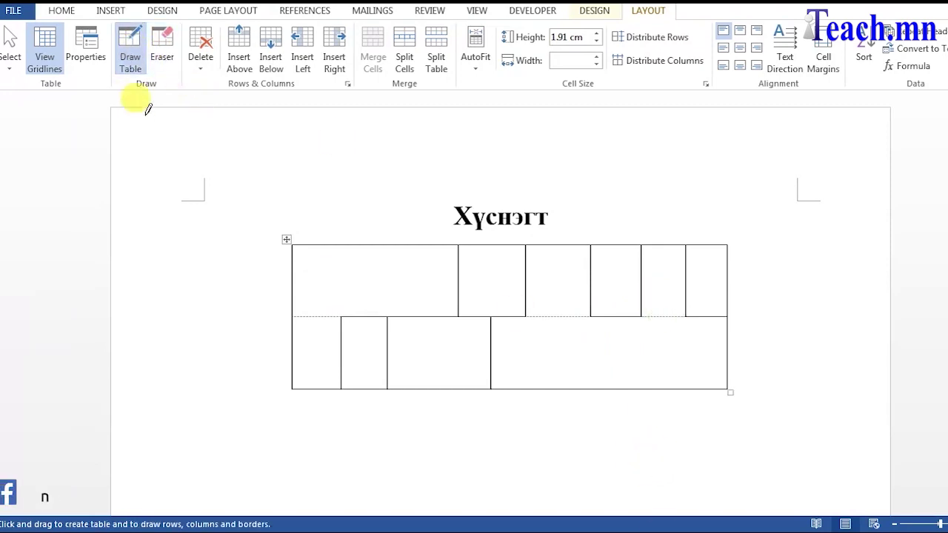
{"action": "left_click_drag", "start_coordinate": [293, 317], "coordinate": [670, 295]}
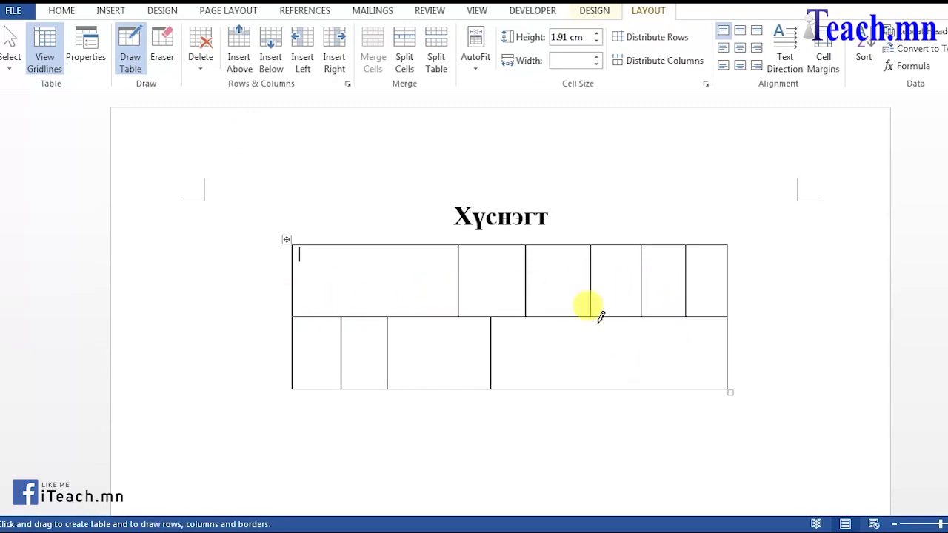
{"action": "left_click_drag", "start_coordinate": [410, 242], "coordinate": [406, 314]}
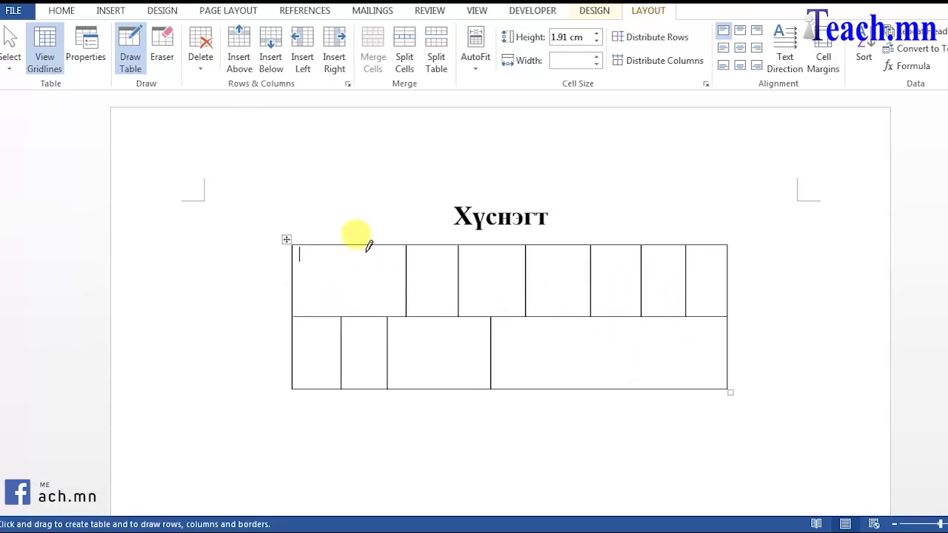
{"action": "left_click_drag", "start_coordinate": [358, 244], "coordinate": [355, 316]}
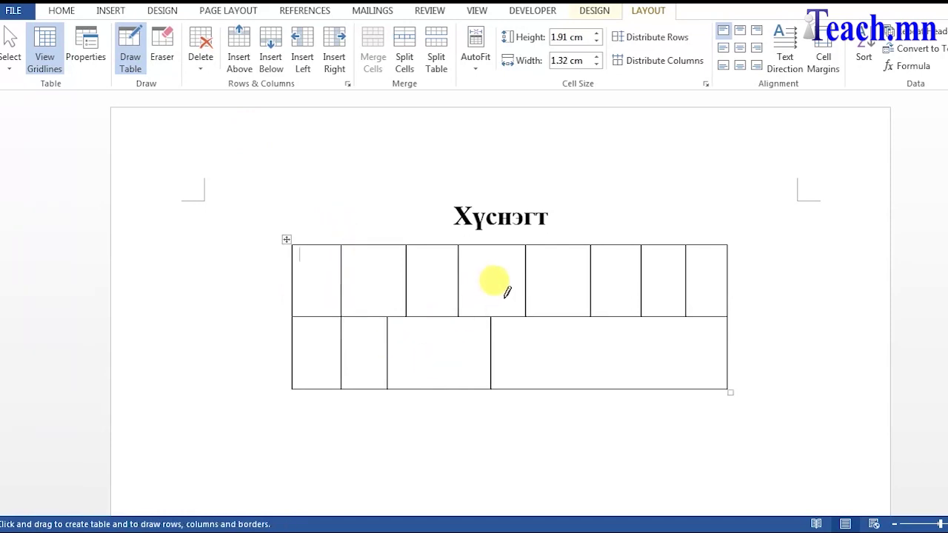
{"action": "key", "text": "Escape"}
Select the whole hand-drawn table and delete it
{"action": "left_click", "coordinate": [286, 238]}
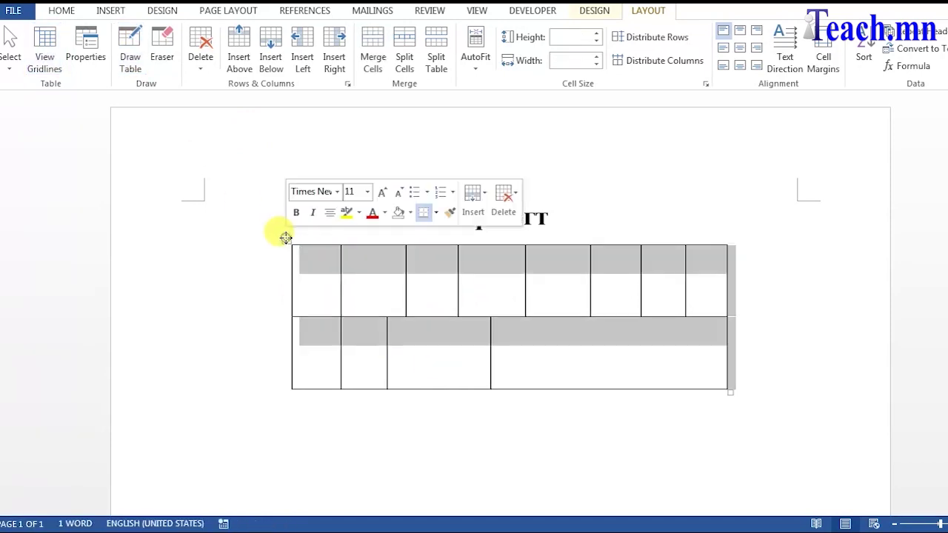
{"action": "left_click", "coordinate": [504, 199]}
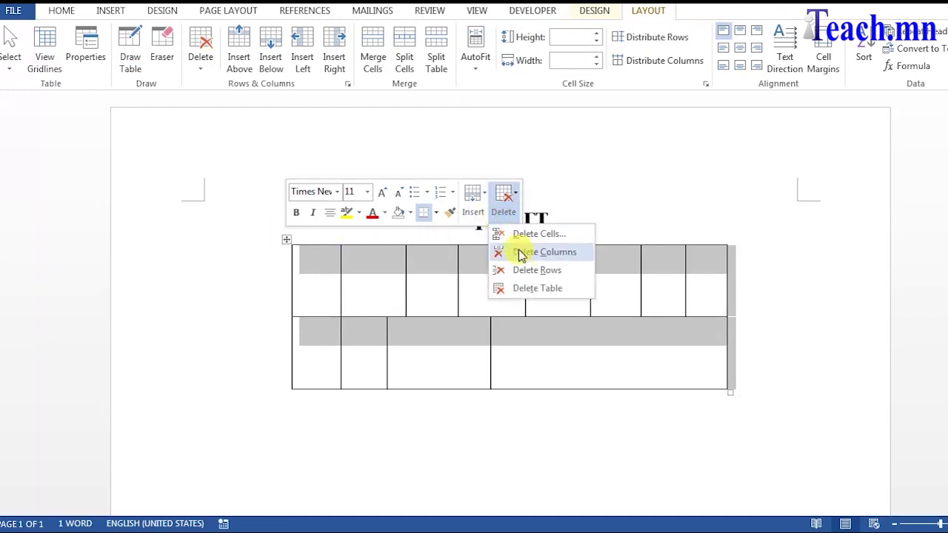
{"action": "left_click", "coordinate": [548, 288]}
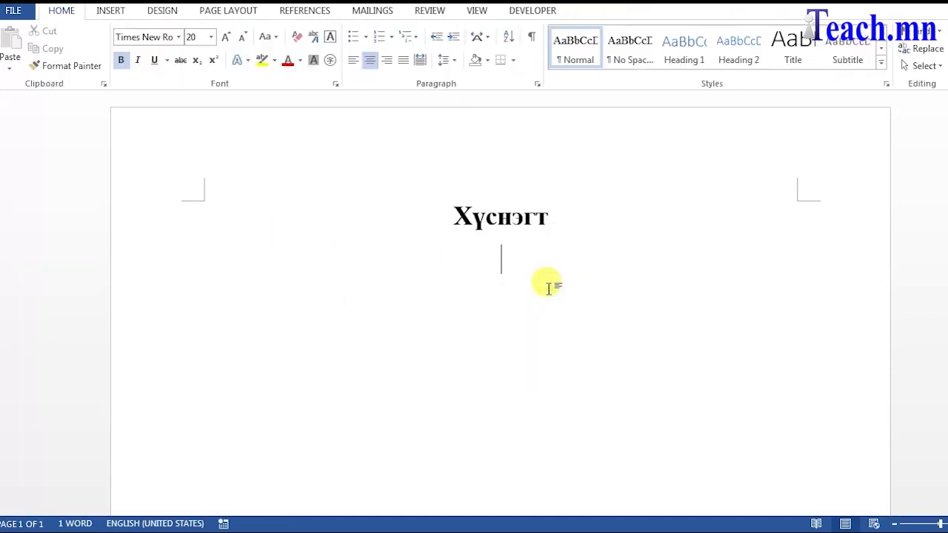
Insert a table with 5 columns and 3 rows through the Insert Table dialog, keeping the fixed automatic column width
{"action": "left_click", "coordinate": [109, 13]}
{"action": "left_click", "coordinate": [90, 50]}
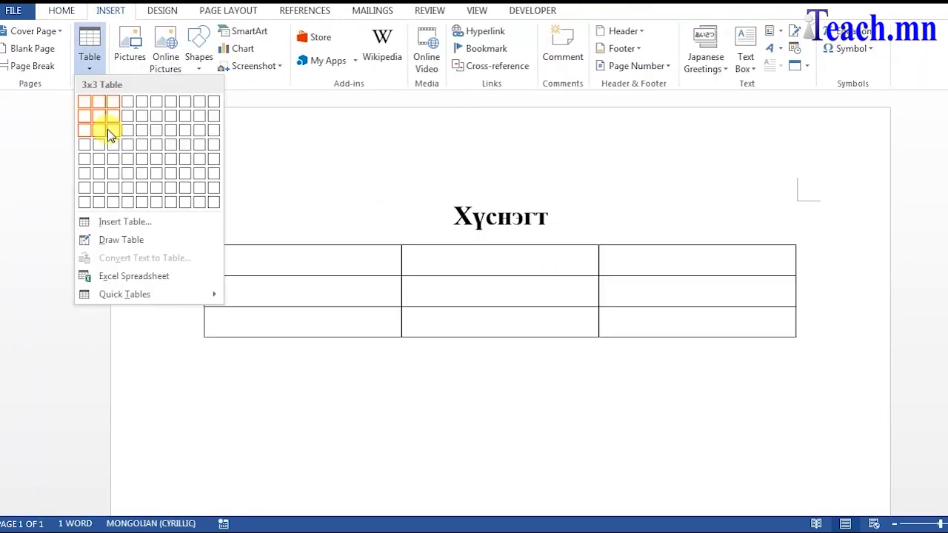
{"action": "left_click", "coordinate": [132, 223]}
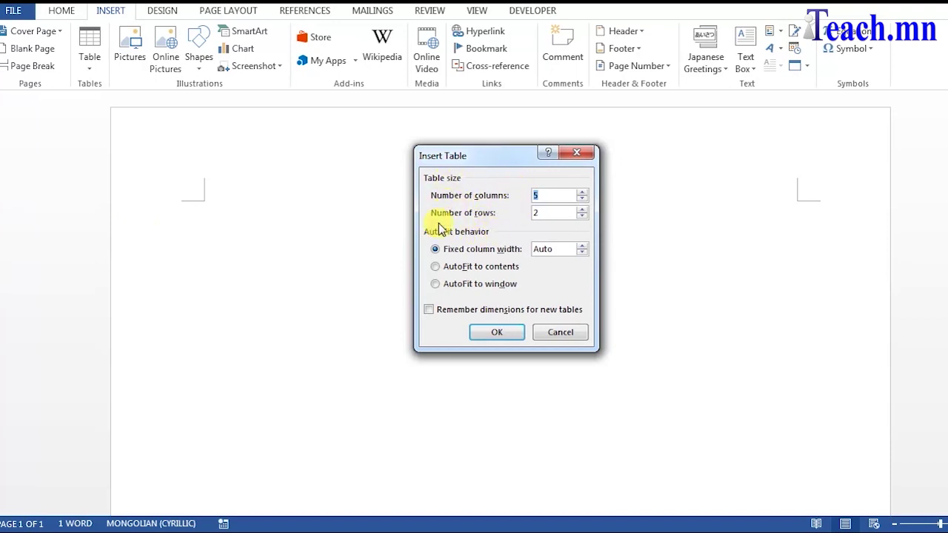
{"action": "key", "text": "Tab"}
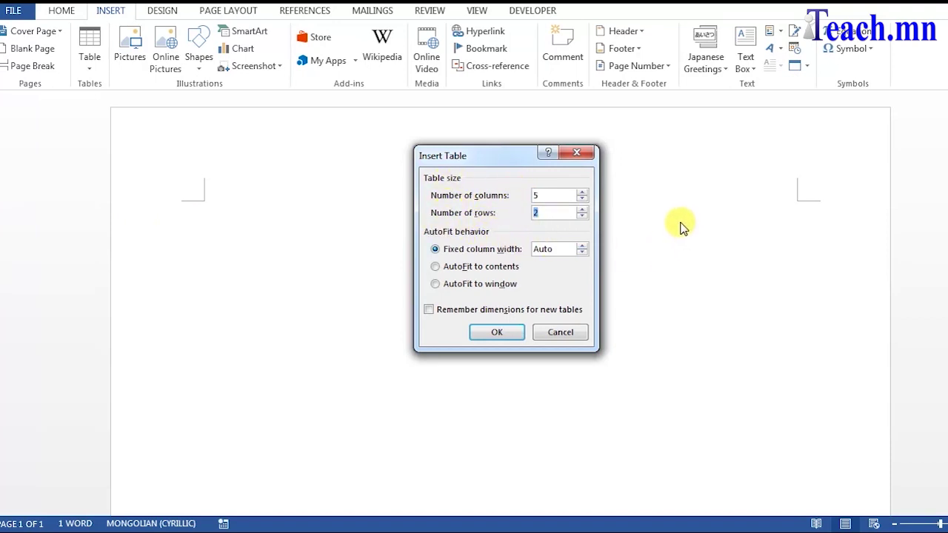
{"action": "type", "text": "3"}
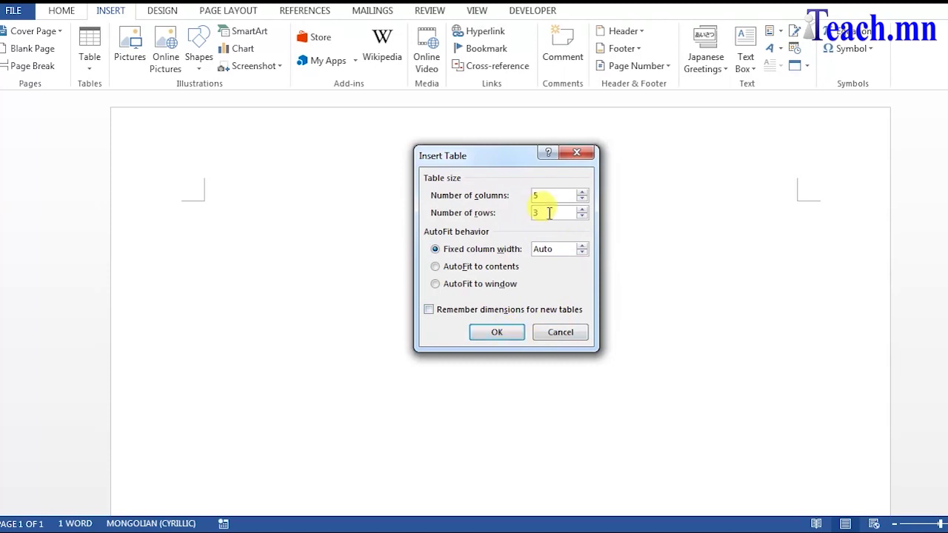
{"action": "left_click", "coordinate": [522, 334]}
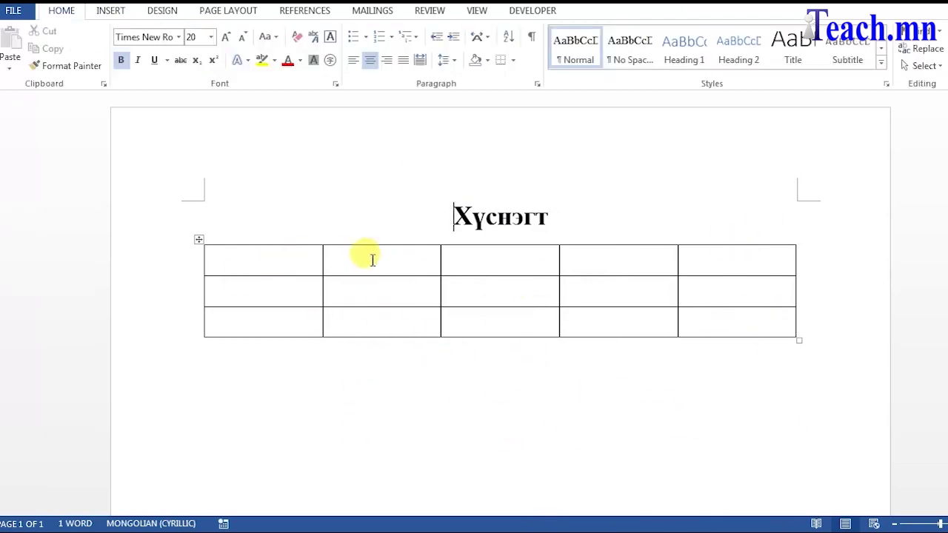
Fill the table's first three columns with 1, 2 and 3 respectively in every row
{"action": "type", "text": "1"}
{"action": "left_click", "coordinate": [271, 290]}
{"action": "type", "text": "1"}
{"action": "left_click", "coordinate": [271, 321]}
{"action": "type", "text": "1"}
{"action": "left_click", "coordinate": [377, 259]}
{"action": "type", "text": "2"}
{"action": "left_click", "coordinate": [377, 289]}
{"action": "left_click", "coordinate": [499, 290]}
{"action": "type", "text": "3"}
{"action": "left_click", "coordinate": [500, 322]}
{"action": "type", "text": "3"}
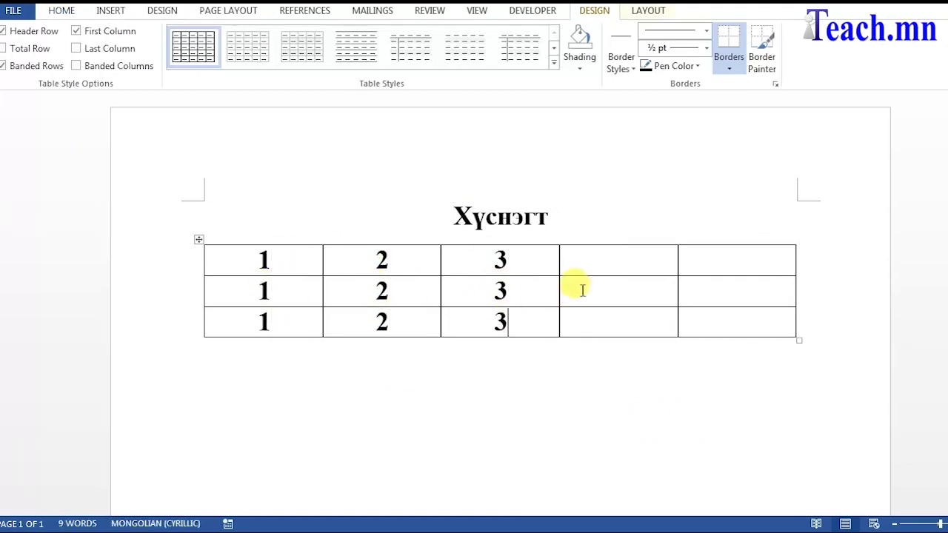
Fill the fourth column with 4 and the fifth column with 5 in every row
{"action": "left_click", "coordinate": [617, 258]}
{"action": "type", "text": "4"}
{"action": "left_click", "coordinate": [624, 289]}
{"action": "type", "text": "4"}
{"action": "left_click", "coordinate": [626, 321]}
{"action": "type", "text": "4"}
{"action": "left_click", "coordinate": [729, 259]}
{"action": "type", "text": "5"}
{"action": "left_click", "coordinate": [729, 290]}
{"action": "type", "text": "5"}
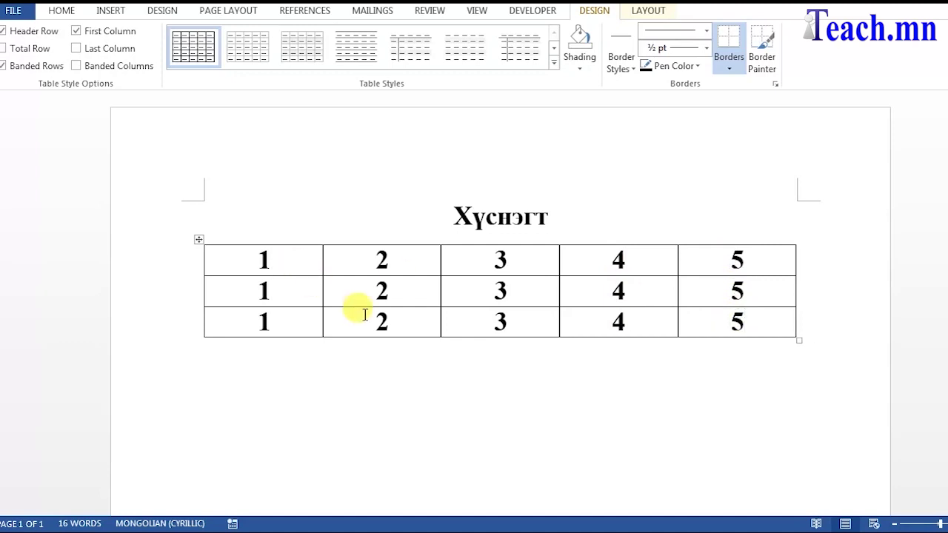
Insert an empty row above the table's second row and another directly below that same numbered row
{"action": "left_click", "coordinate": [646, 13]}
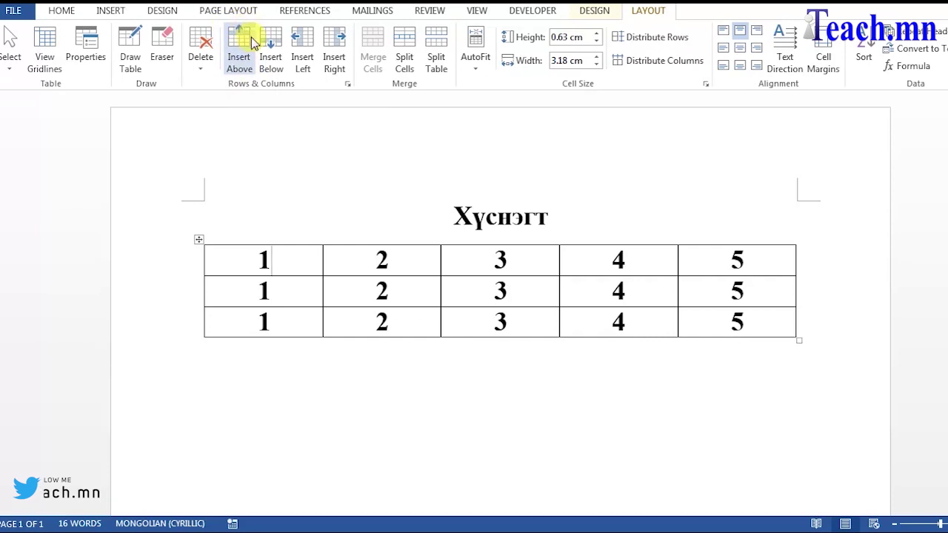
{"action": "left_click", "coordinate": [288, 290]}
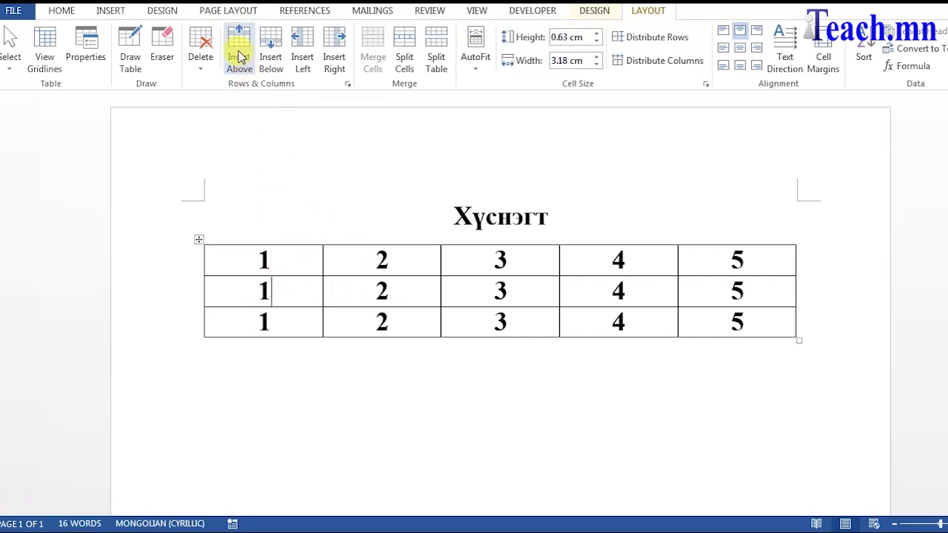
{"action": "left_click", "coordinate": [239, 53]}
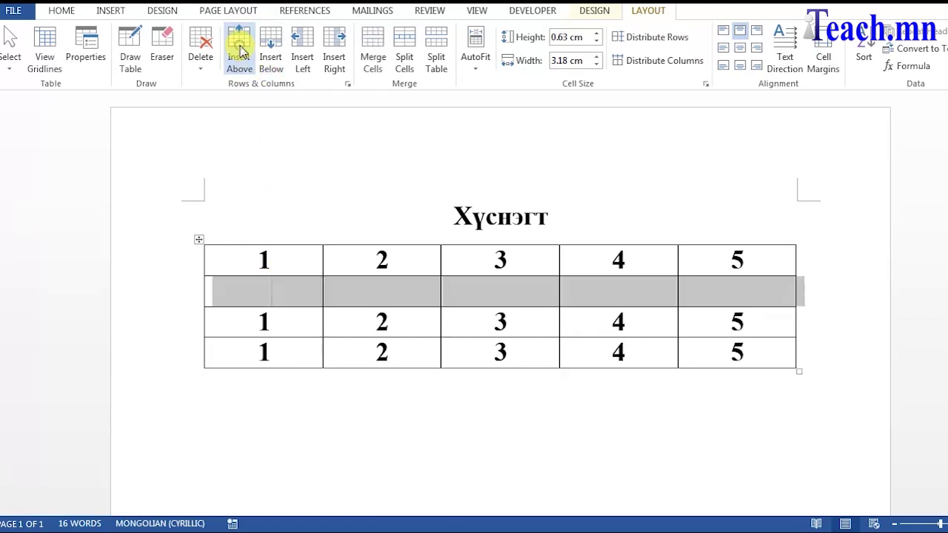
{"action": "left_click", "coordinate": [277, 315]}
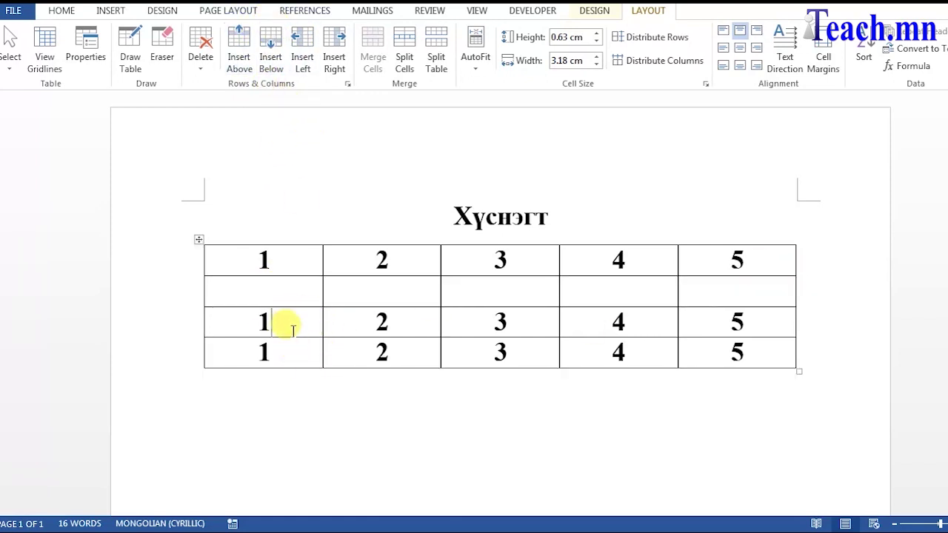
{"action": "left_click", "coordinate": [270, 54]}
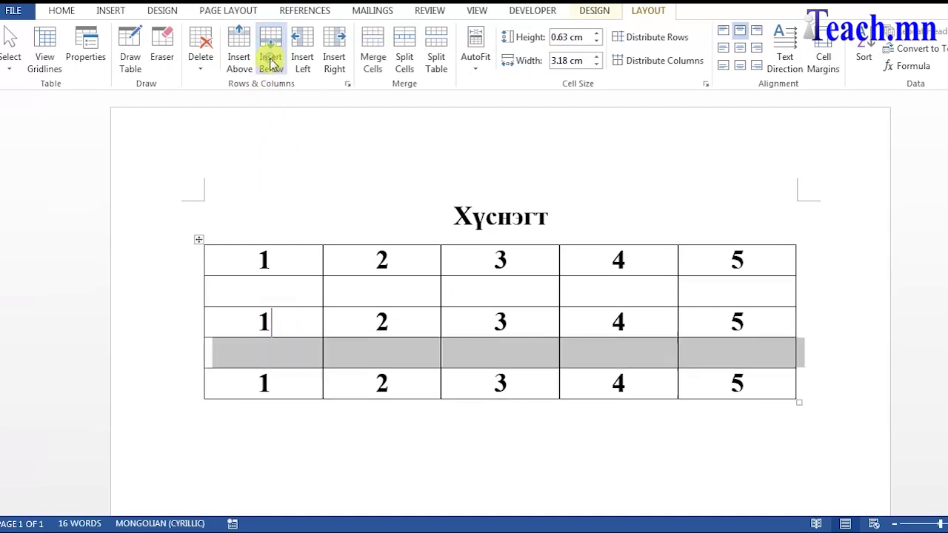
{"action": "left_click", "coordinate": [588, 355]}
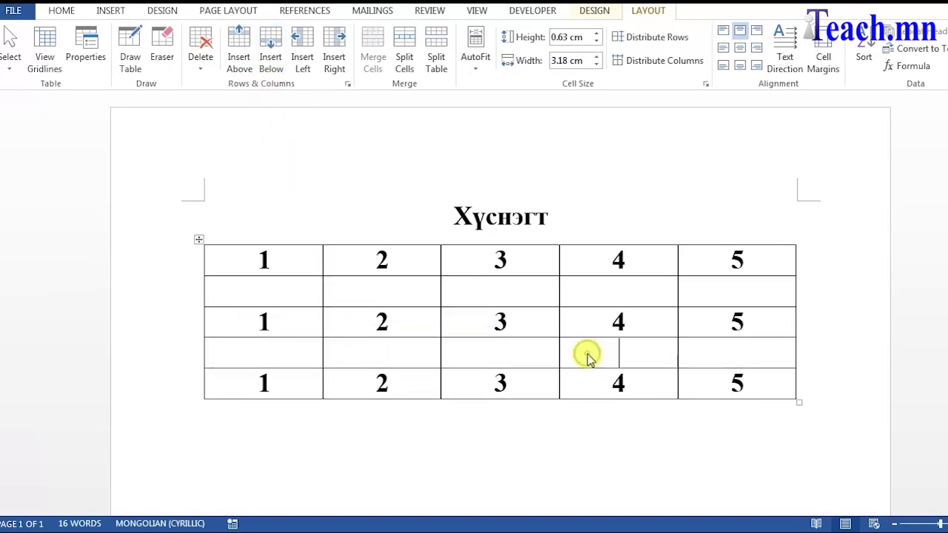
Insert an empty column on each side of the column containing the 2s
{"action": "left_click", "coordinate": [295, 316]}
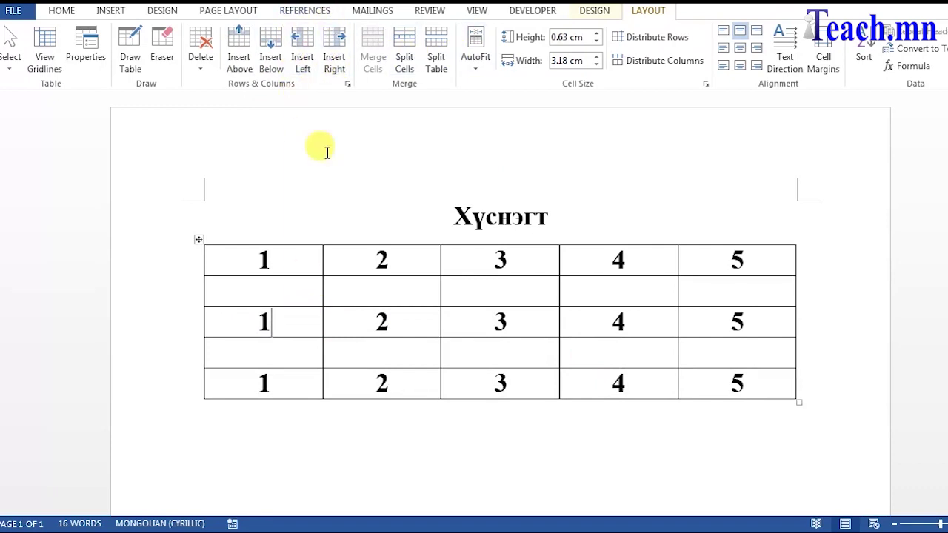
{"action": "left_click", "coordinate": [405, 327]}
{"action": "left_click", "coordinate": [415, 322]}
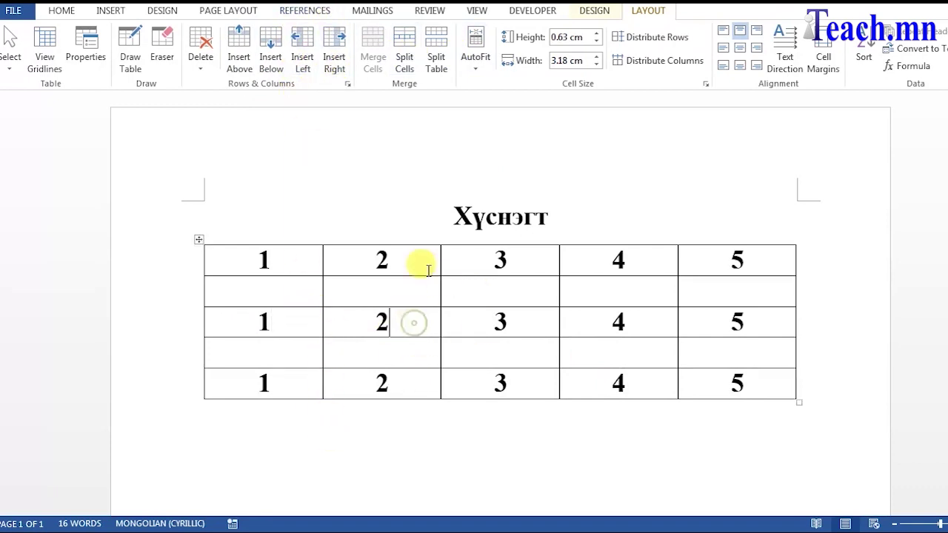
{"action": "left_click", "coordinate": [302, 48]}
{"action": "left_click", "coordinate": [445, 326]}
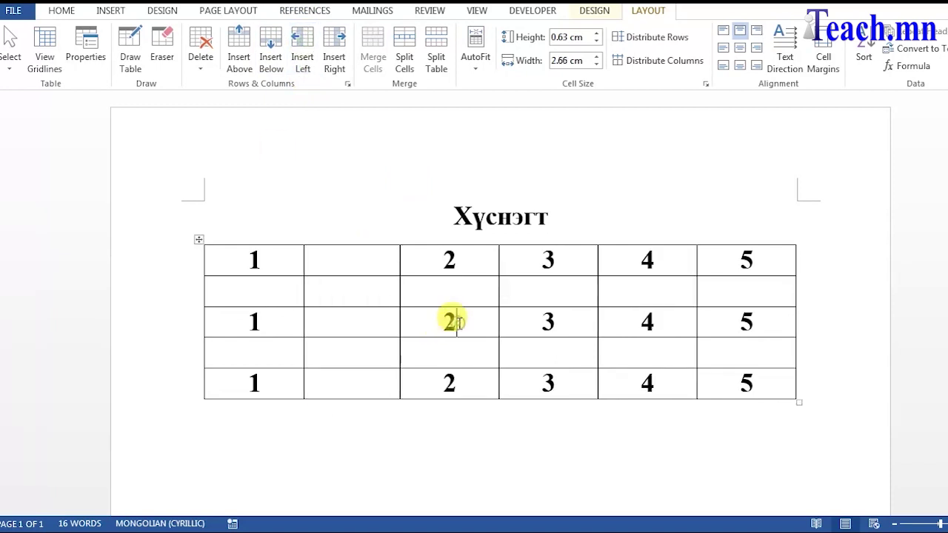
{"action": "left_click", "coordinate": [334, 47]}
{"action": "left_click", "coordinate": [429, 320]}
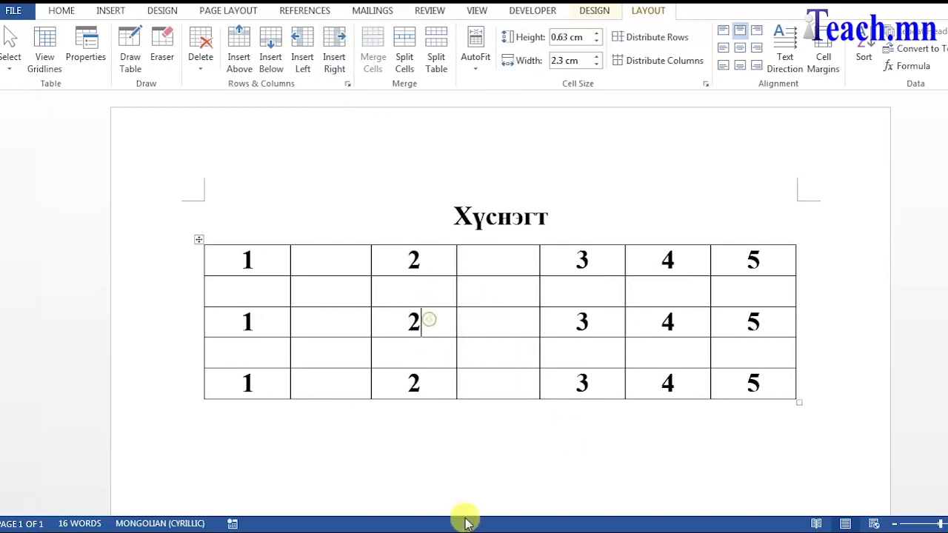
Delete the empty column between the 1s and the 2s
{"action": "left_click", "coordinate": [343, 248]}
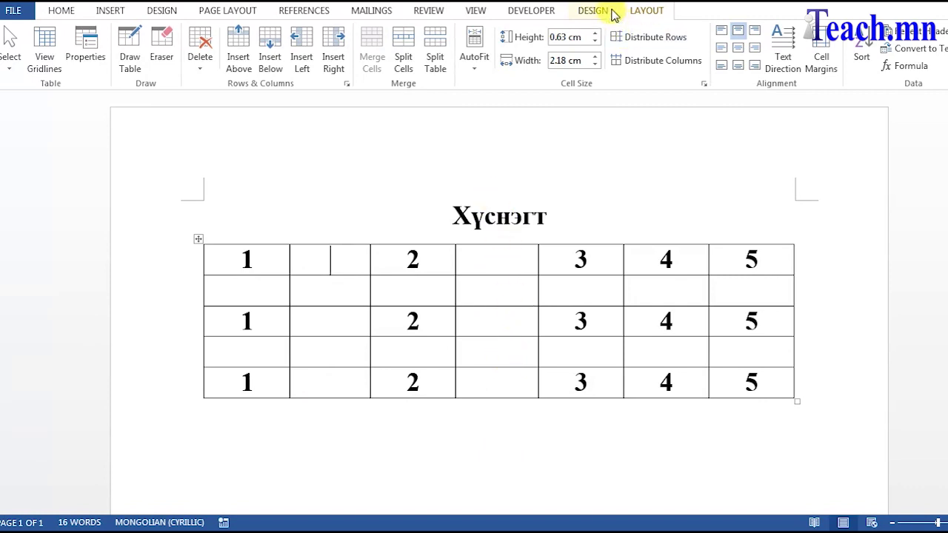
{"action": "left_click", "coordinate": [200, 68]}
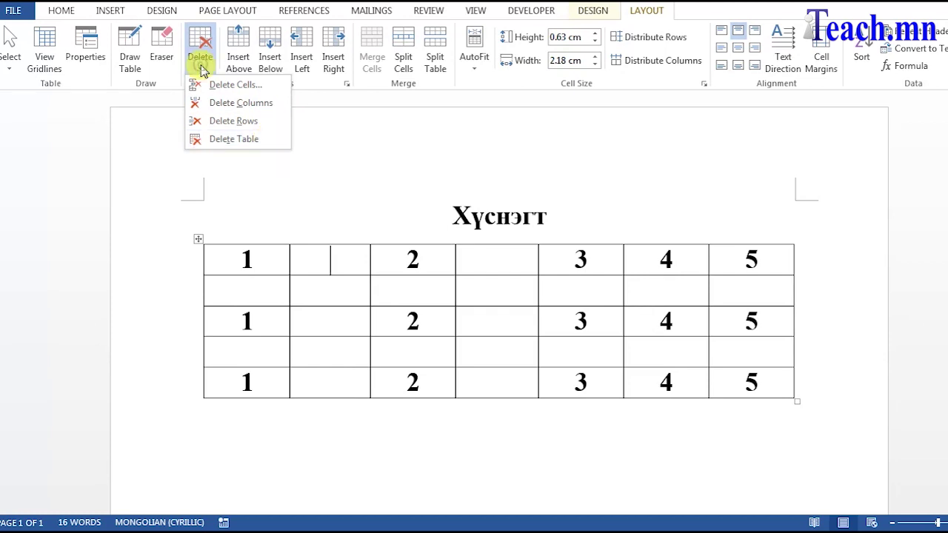
{"action": "left_click", "coordinate": [343, 269]}
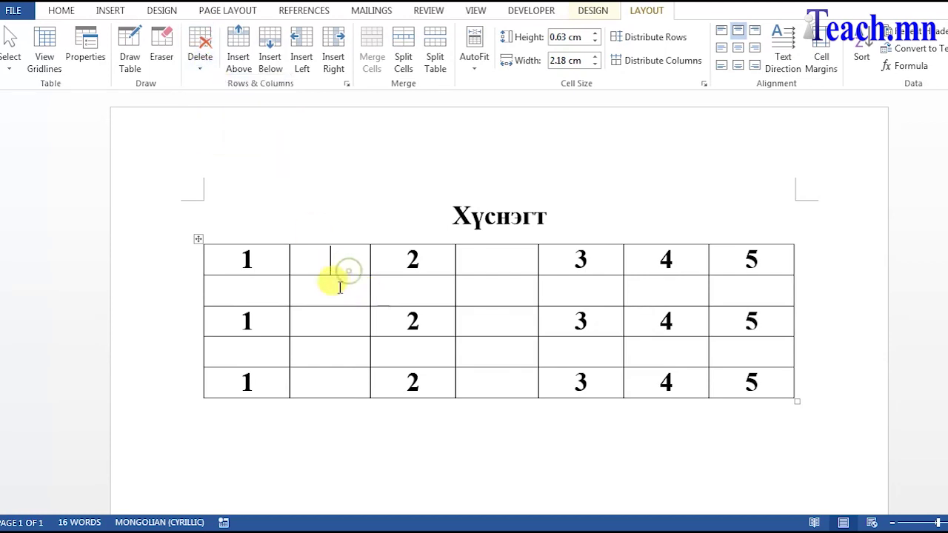
{"action": "left_click", "coordinate": [200, 74]}
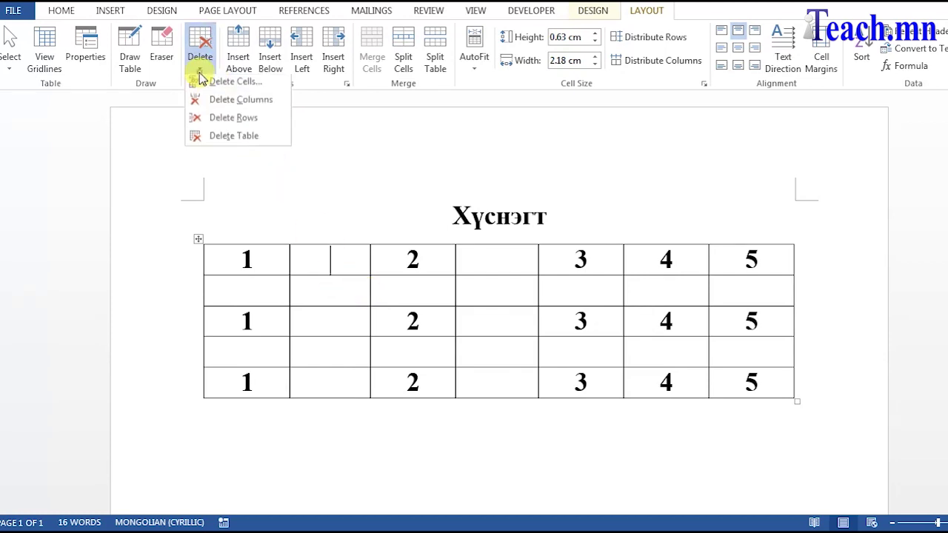
{"action": "left_click", "coordinate": [239, 103]}
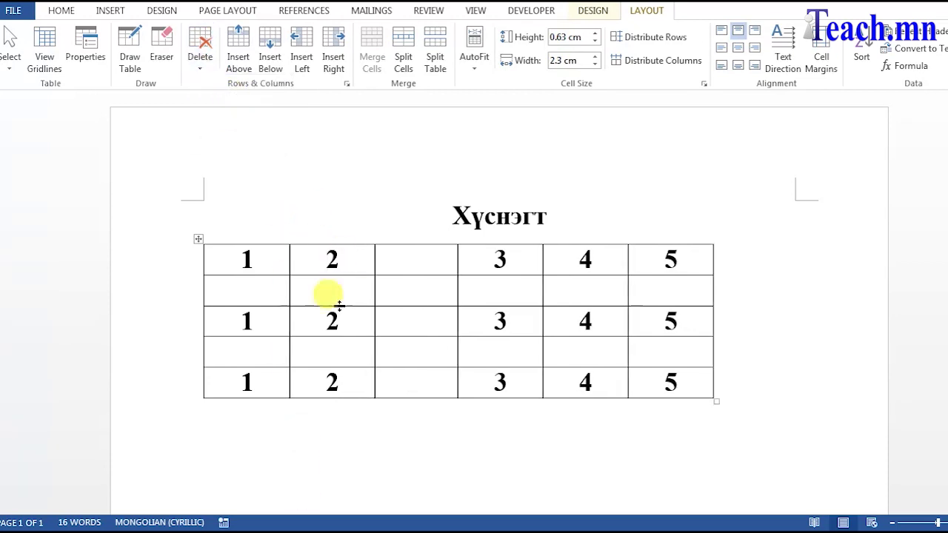
Delete the empty row directly beneath the table's first row
{"action": "left_click", "coordinate": [416, 293]}
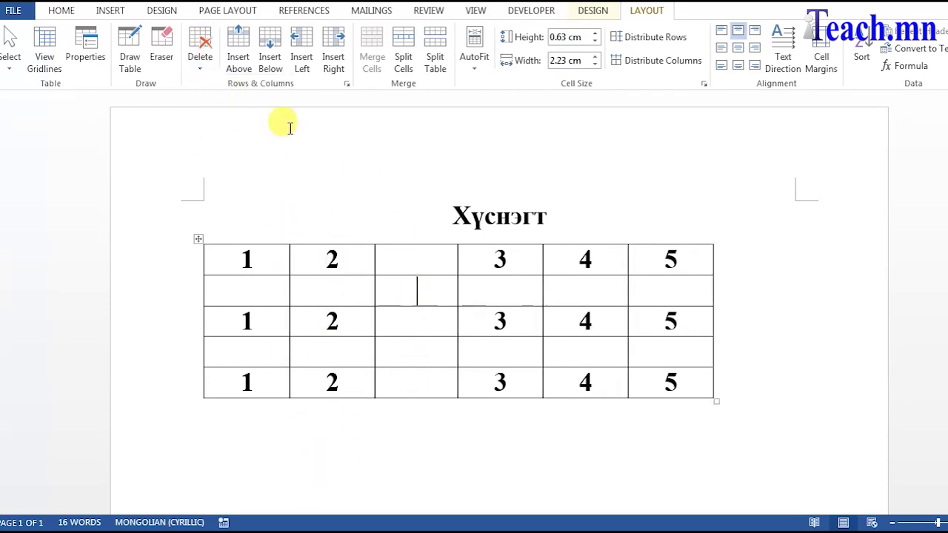
{"action": "left_click", "coordinate": [199, 70]}
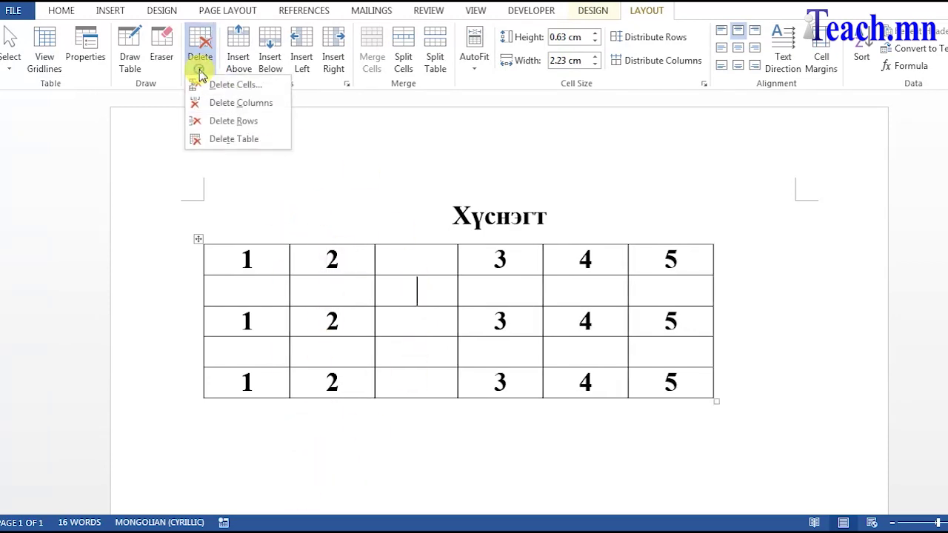
{"action": "left_click", "coordinate": [247, 125]}
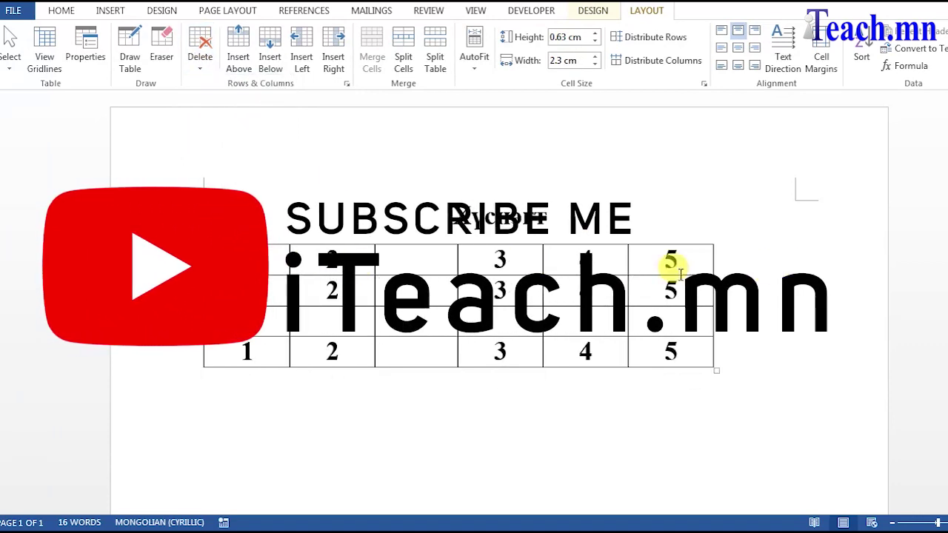
Delete the empty cell between 2 and 3 in the second row with the Shift cells left option
{"action": "left_click", "coordinate": [200, 70]}
{"action": "left_click", "coordinate": [281, 138]}
{"action": "left_click", "coordinate": [200, 73]}
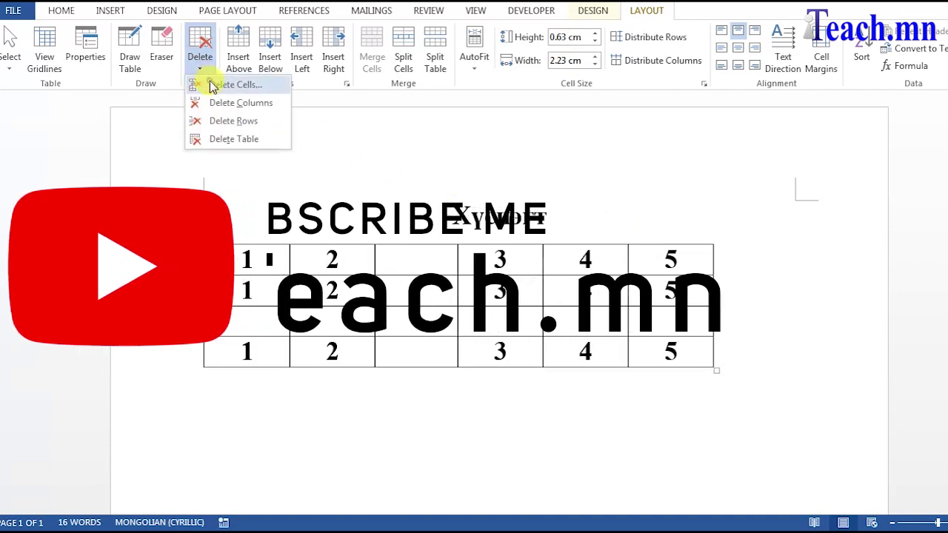
{"action": "left_click", "coordinate": [210, 81]}
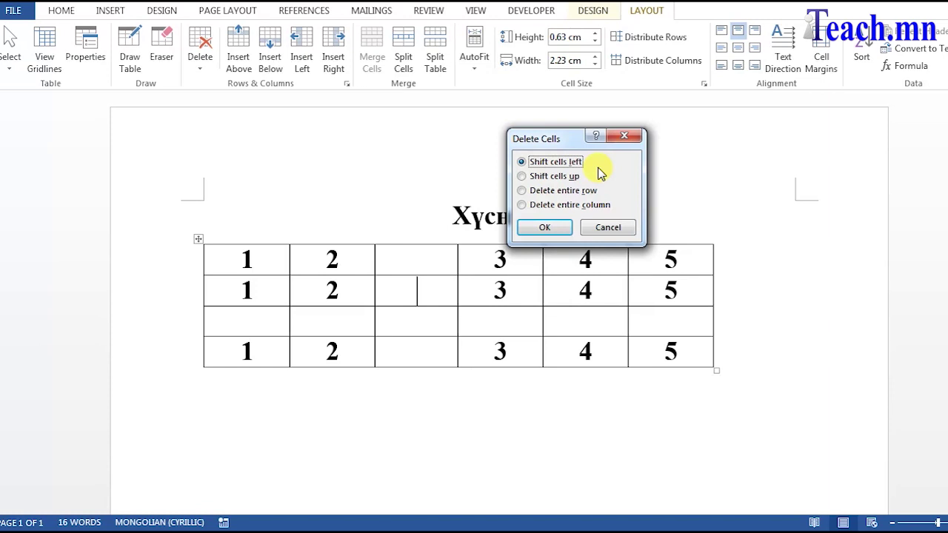
{"action": "left_click", "coordinate": [547, 226]}
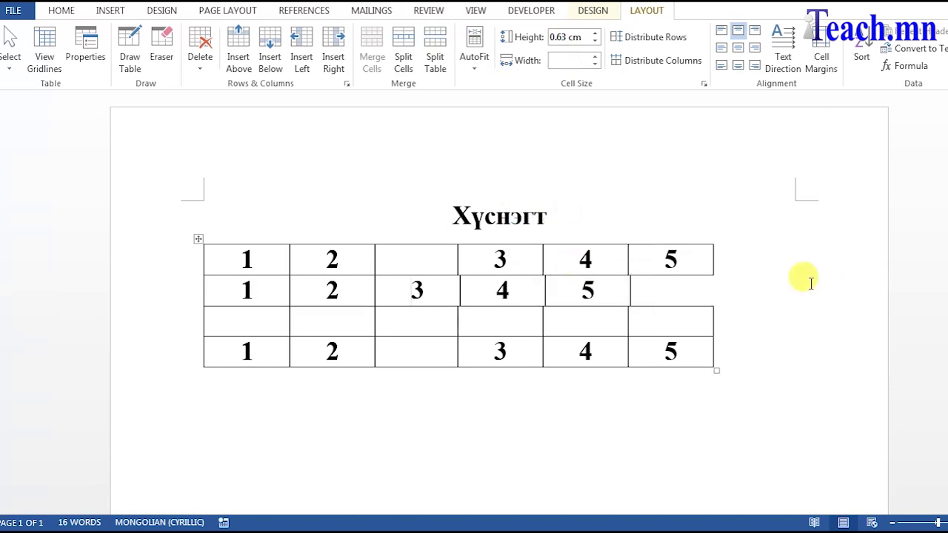
Delete the empty cell between 2 and 3 in the first row with the Shift cells up option
{"action": "left_click", "coordinate": [201, 70]}
{"action": "left_click", "coordinate": [235, 85]}
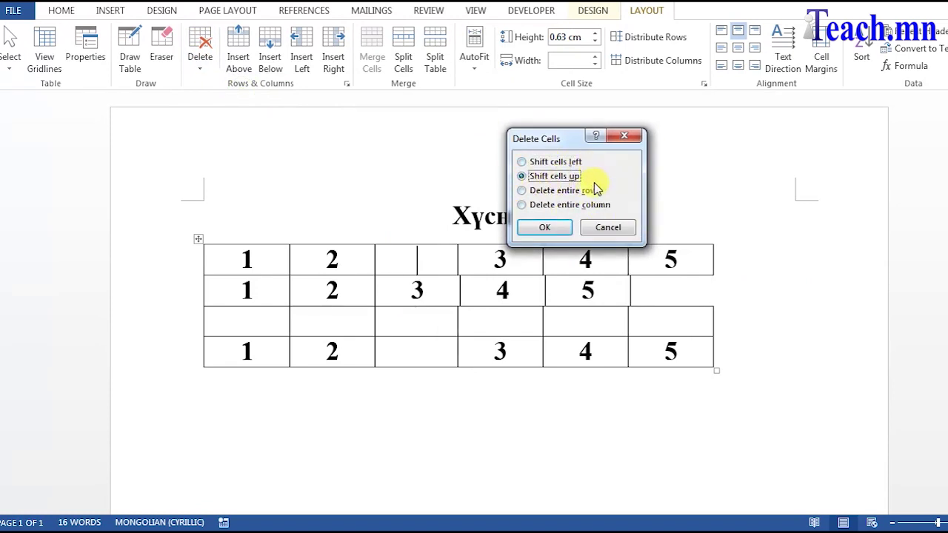
{"action": "left_click", "coordinate": [557, 226]}
Remove the empty third row using the Delete entire row option of Delete Cells
{"action": "left_click", "coordinate": [426, 317]}
{"action": "left_click", "coordinate": [200, 65]}
{"action": "left_click", "coordinate": [217, 81]}
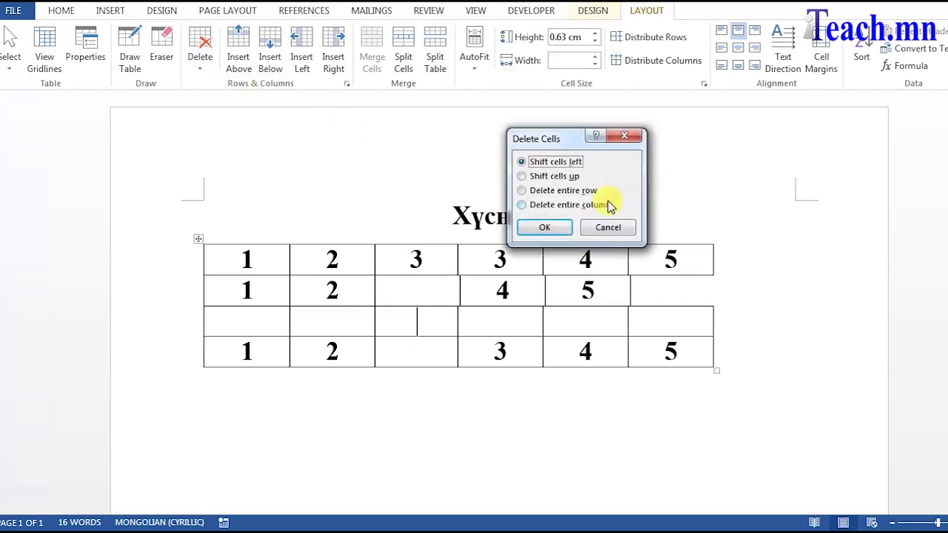
{"action": "left_click", "coordinate": [528, 192]}
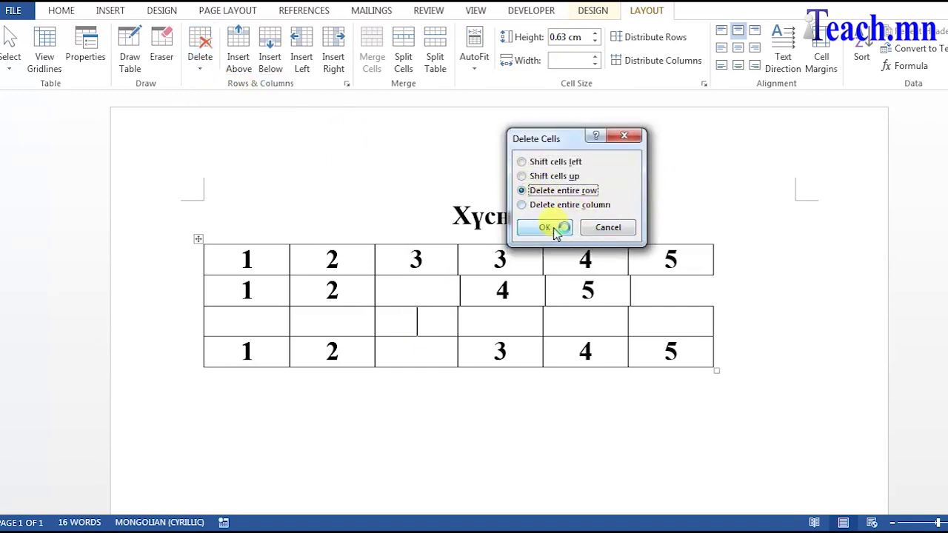
{"action": "left_click", "coordinate": [553, 226]}
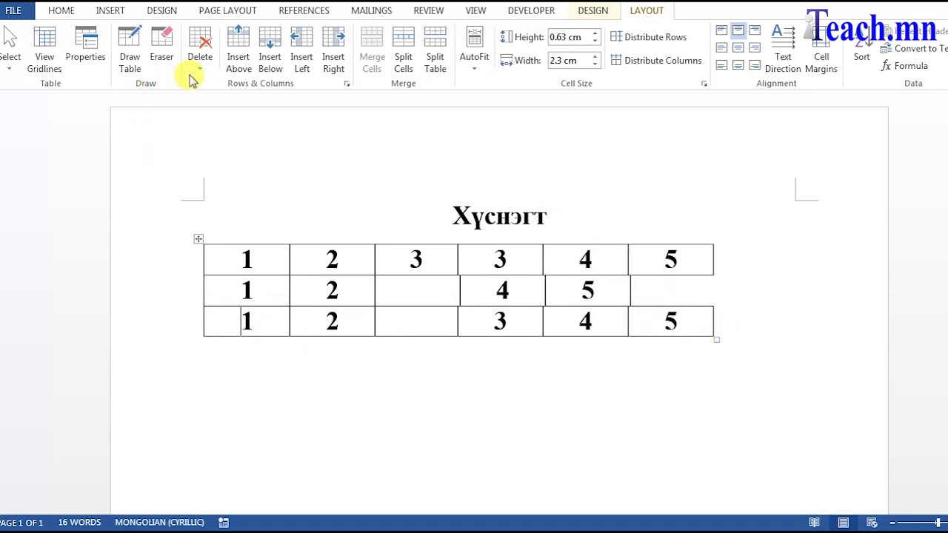
Remove the column of the last row's empty cell using the Delete entire column option of Delete Cells
{"action": "left_click", "coordinate": [383, 316]}
{"action": "left_click", "coordinate": [200, 65]}
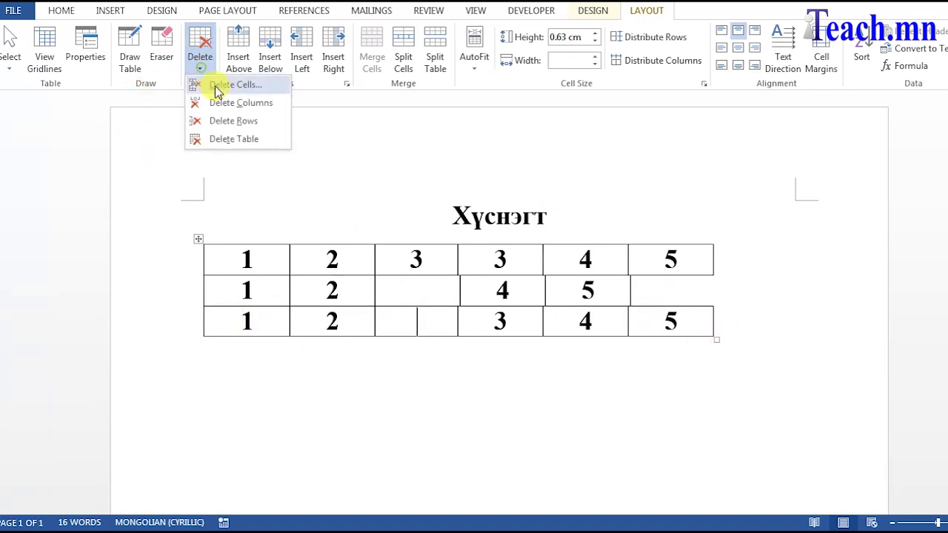
{"action": "left_click", "coordinate": [231, 88]}
{"action": "left_click", "coordinate": [585, 205]}
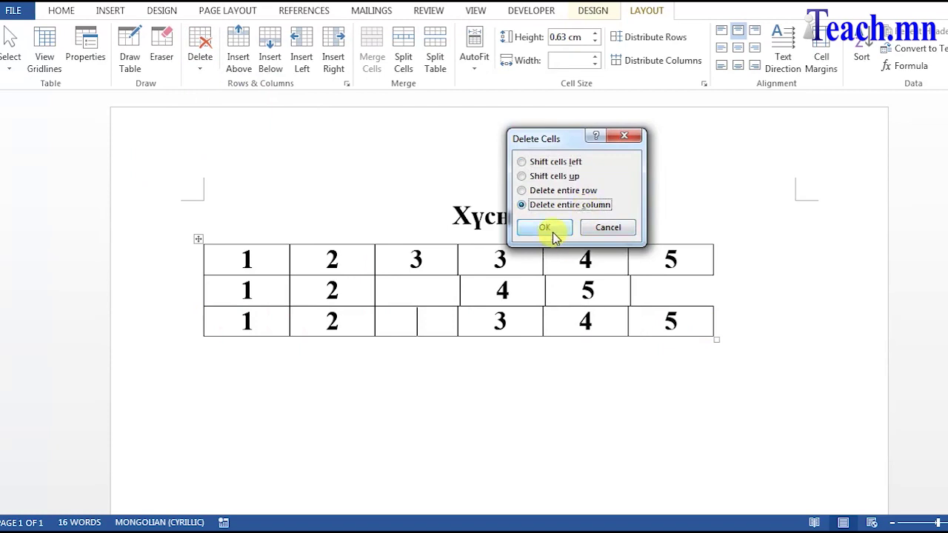
{"action": "left_click", "coordinate": [552, 230]}
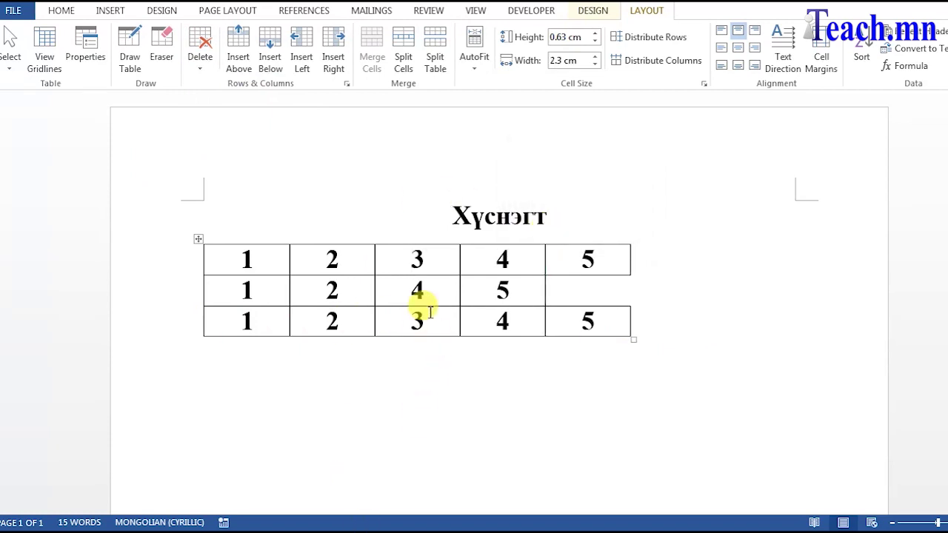
Examine the insert and delete choices offered in the context tools of the first row's 2 cell, without applying any
{"action": "left_click", "coordinate": [323, 258]}
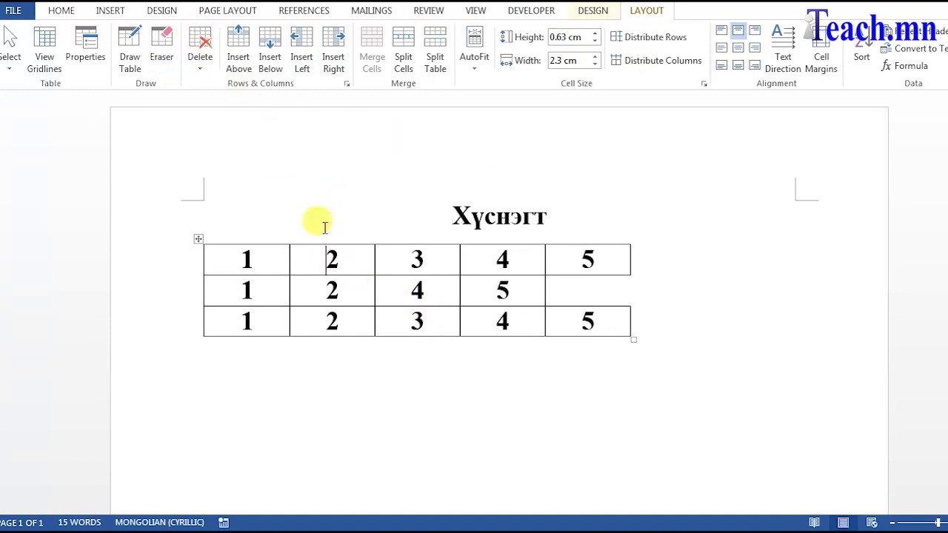
{"action": "right_click", "coordinate": [330, 266]}
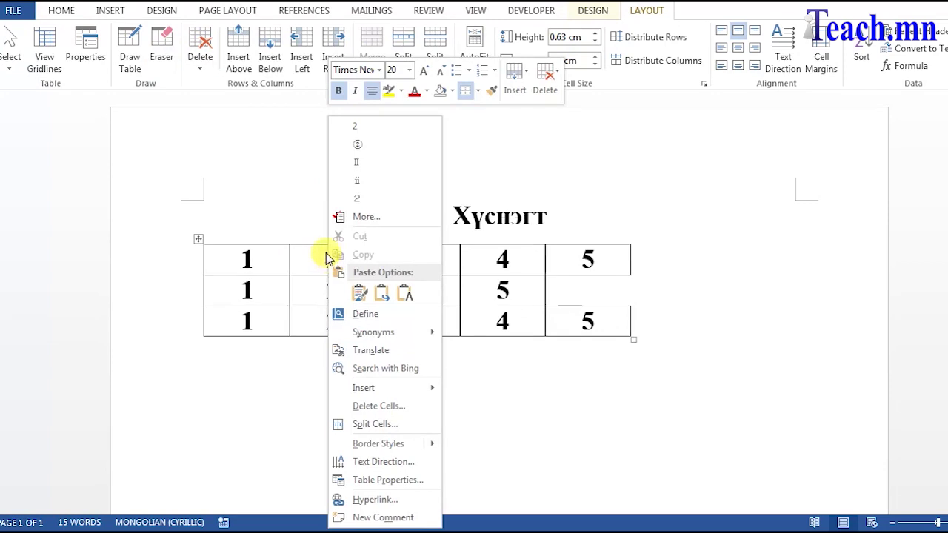
{"action": "left_click", "coordinate": [530, 89]}
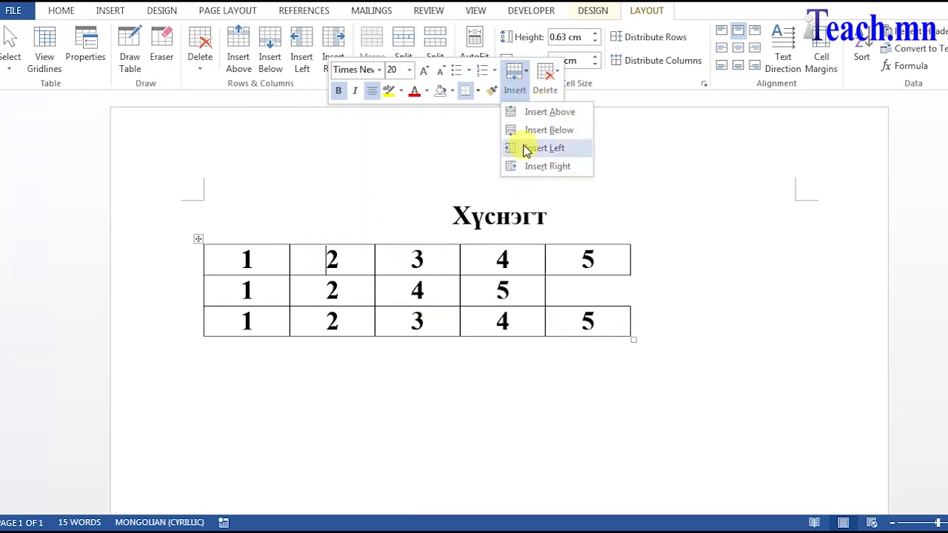
{"action": "left_click", "coordinate": [552, 72]}
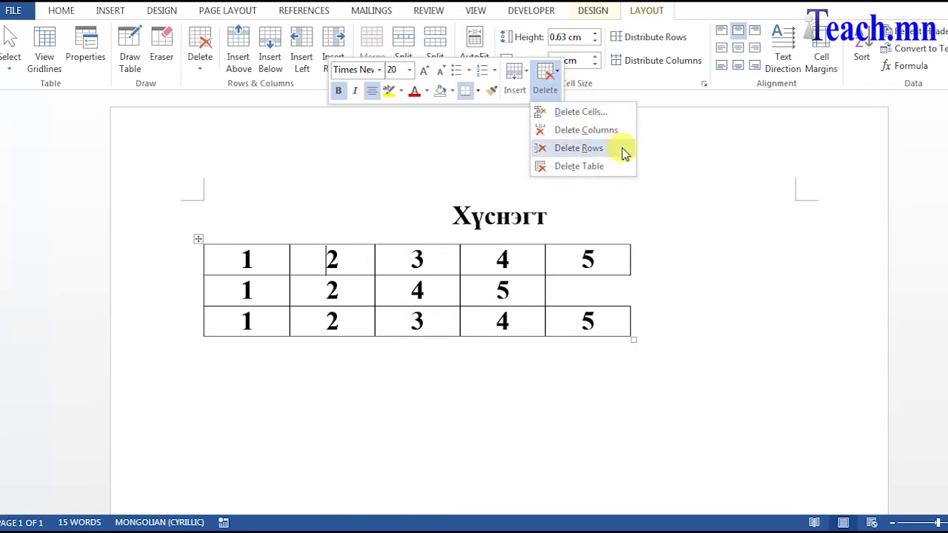
{"action": "left_click", "coordinate": [448, 185]}
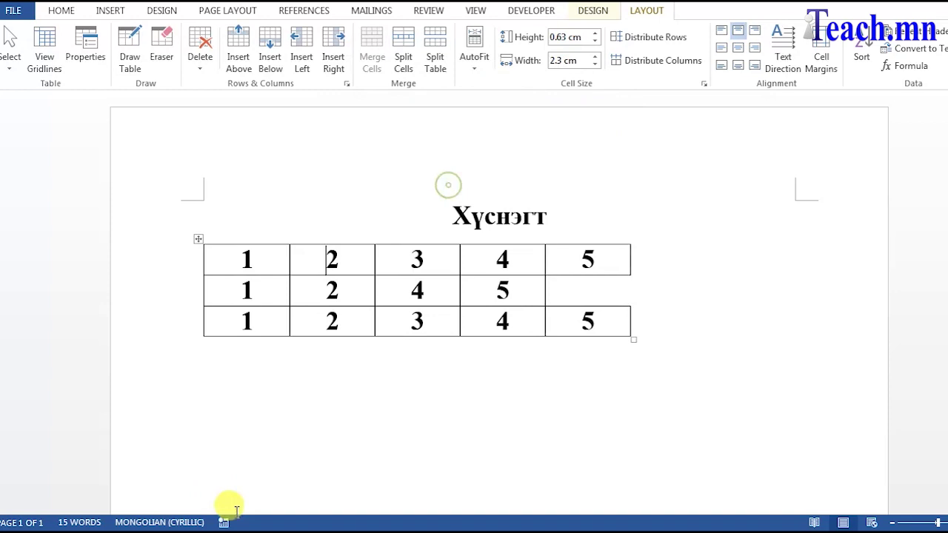